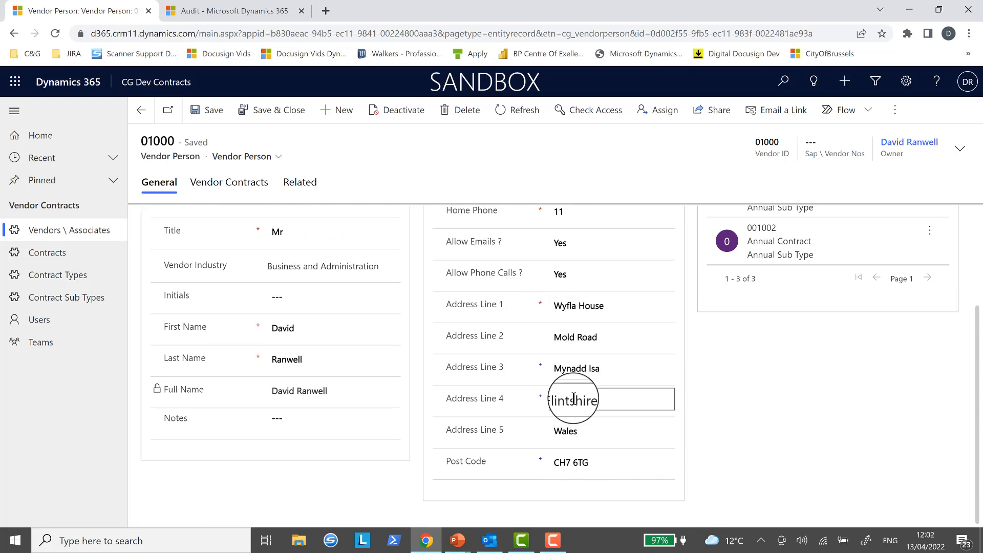
- Review the vendor's address details, and open the last annual contract listed in the vendor record's Contracts \ GDPR section
left_click(574, 297)
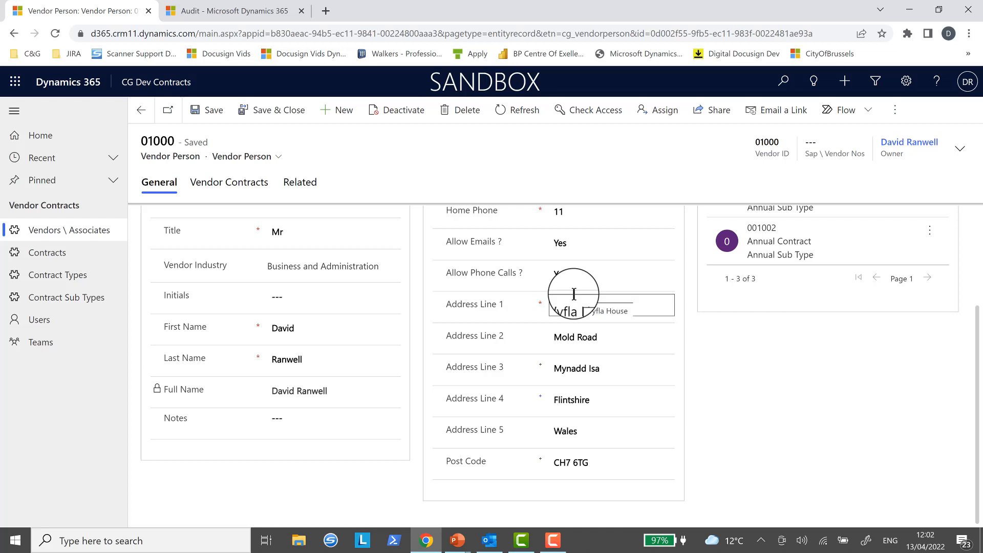
scroll(574, 295, "up", 3)
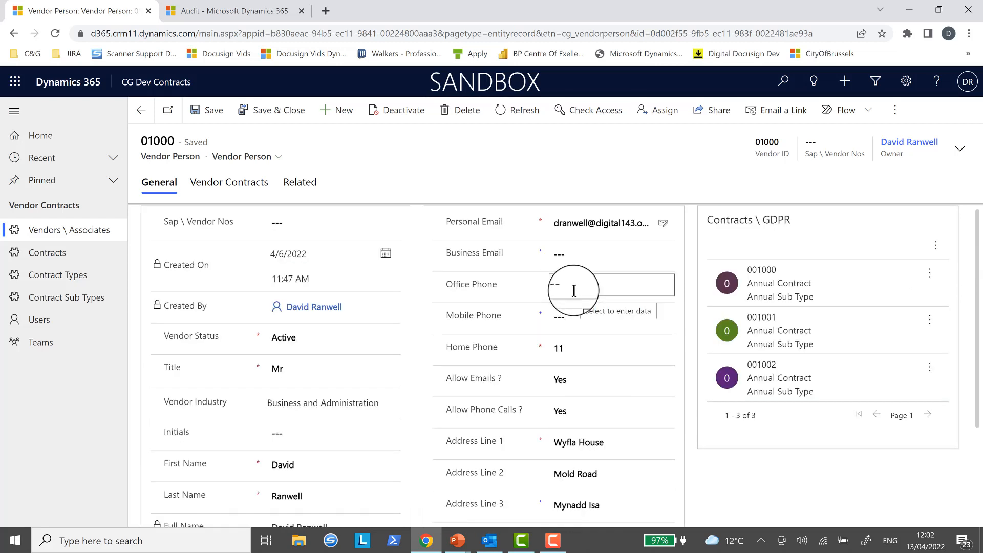
left_click(771, 383)
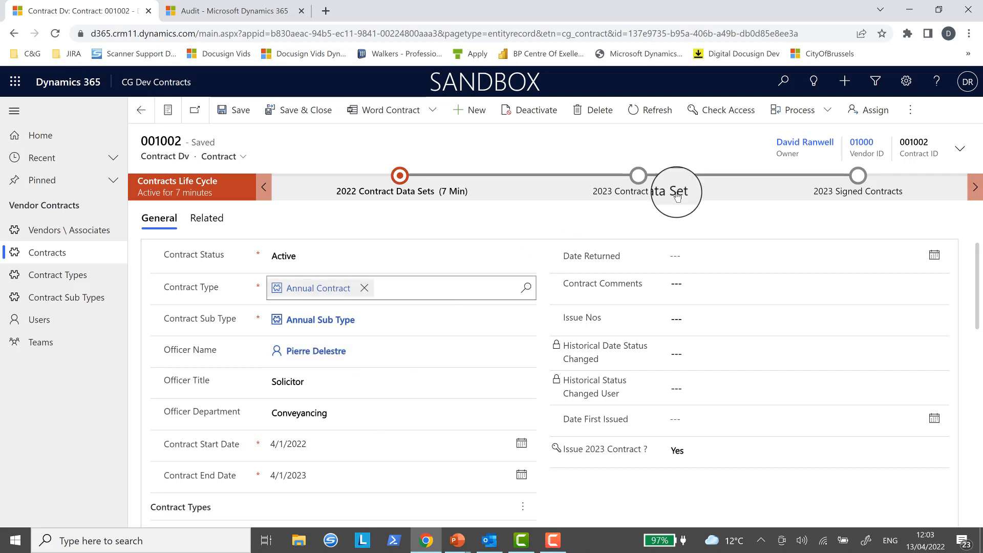
- Send the contract with DocuSign using the Onboard_New_Client option
left_click(909, 113)
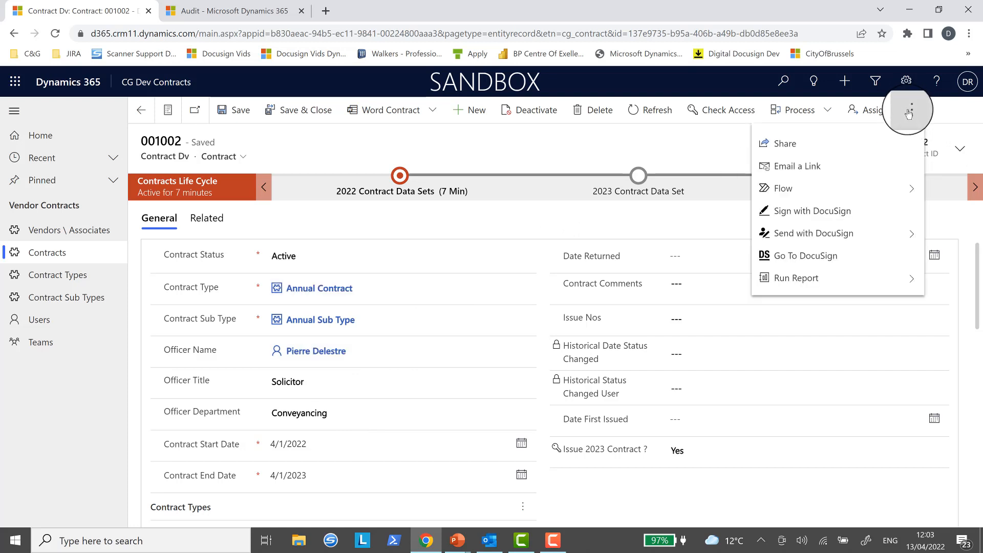
left_click(799, 235)
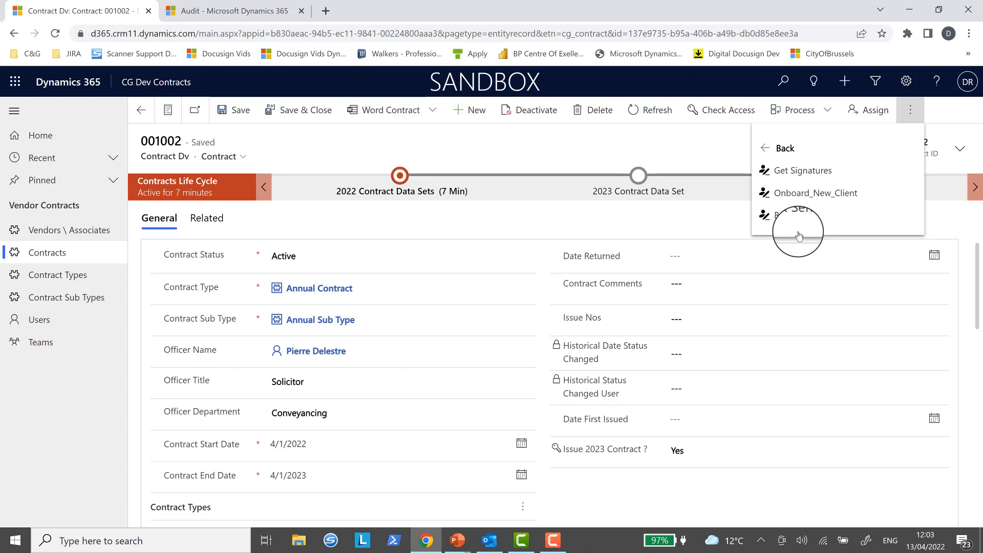
left_click(801, 194)
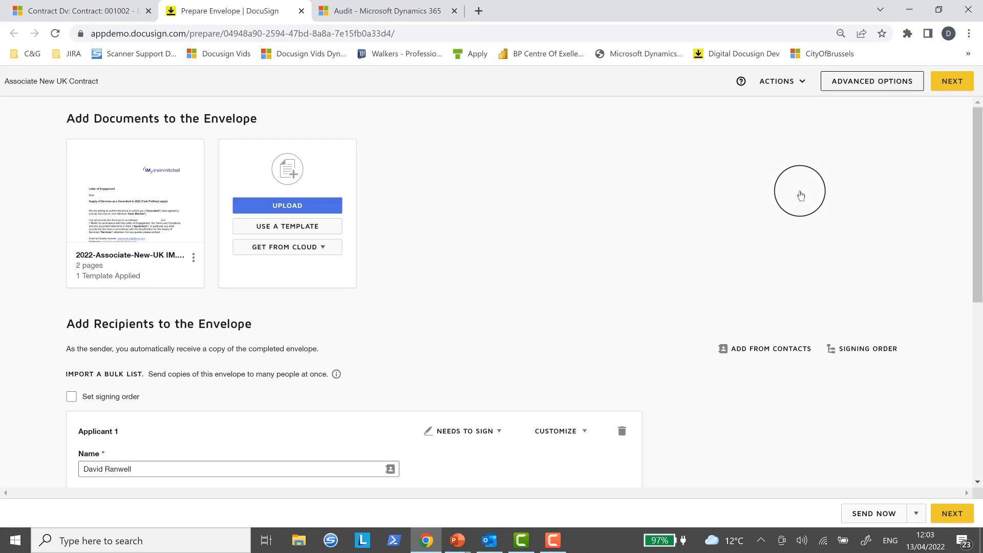
- Review the envelope's attached document, recipient details, email subject and email message
mouse_move(170, 211)
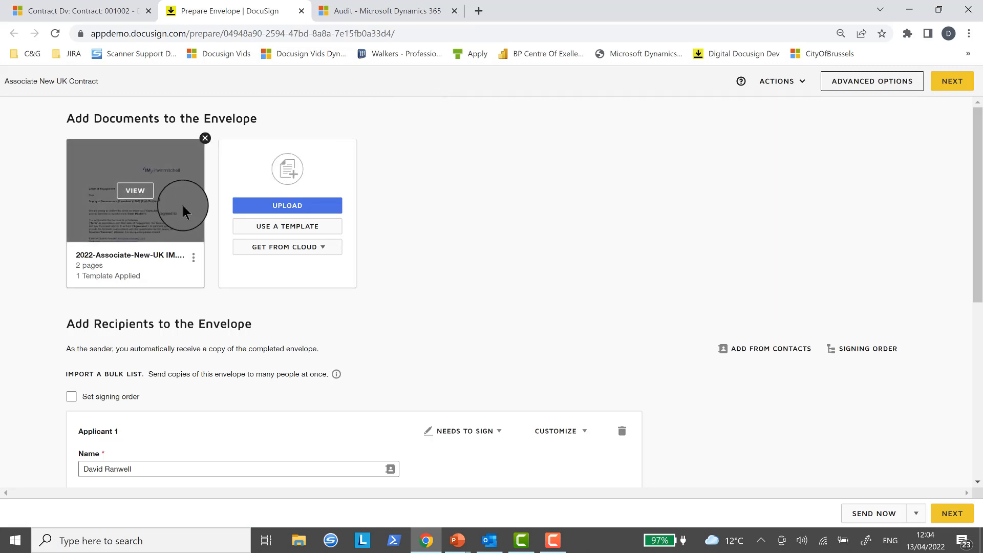
scroll(521, 201, "down", 3)
scroll(523, 207, "down", 4)
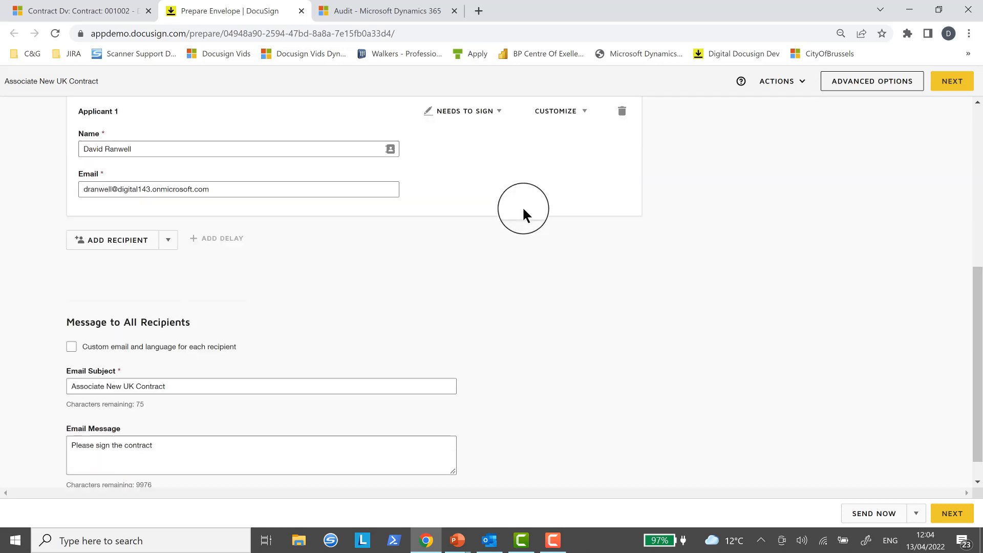
scroll(522, 238, "up", 1)
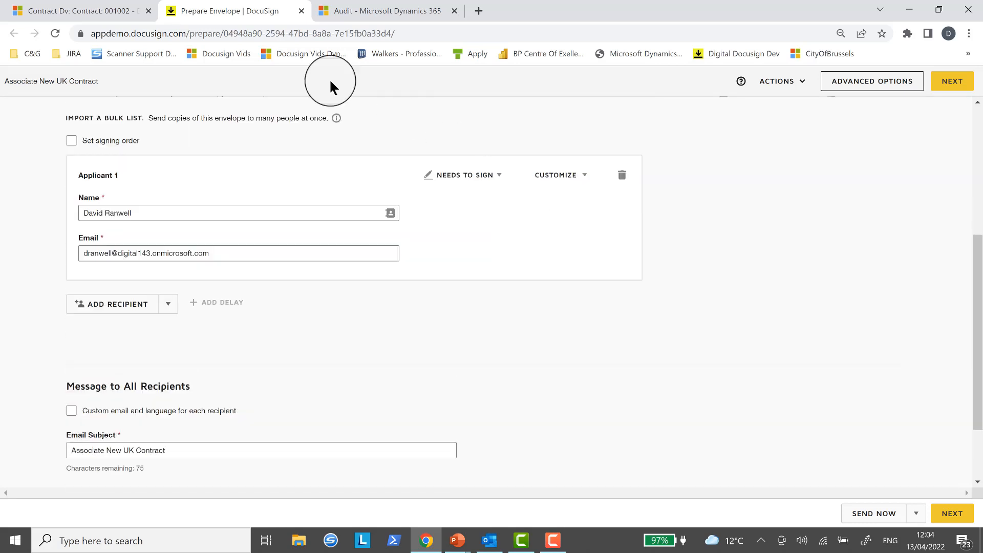
- Check the envelope recipient's name and email against the active vendor entry in Dynamics 365, and return to the DocuSign envelope
left_click(105, 12)
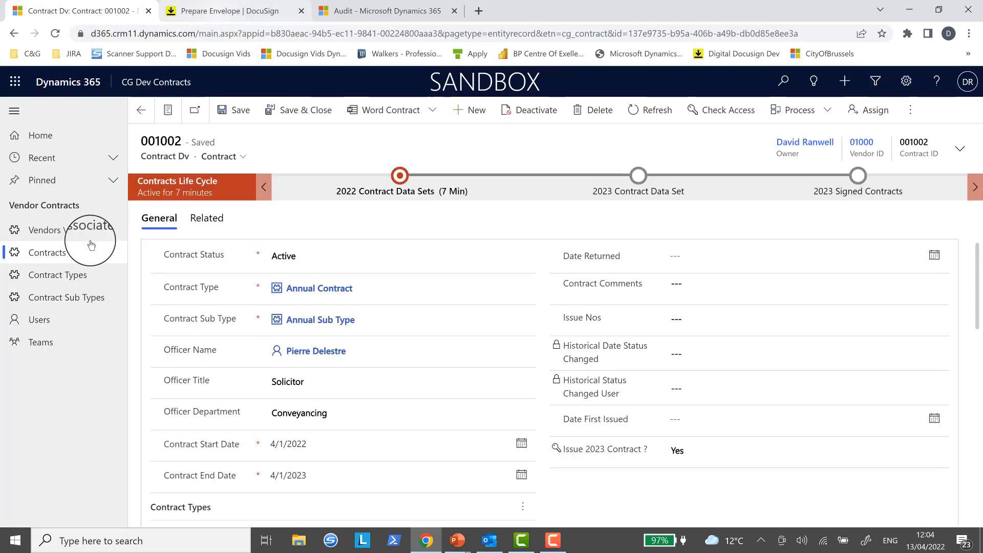
left_click(77, 230)
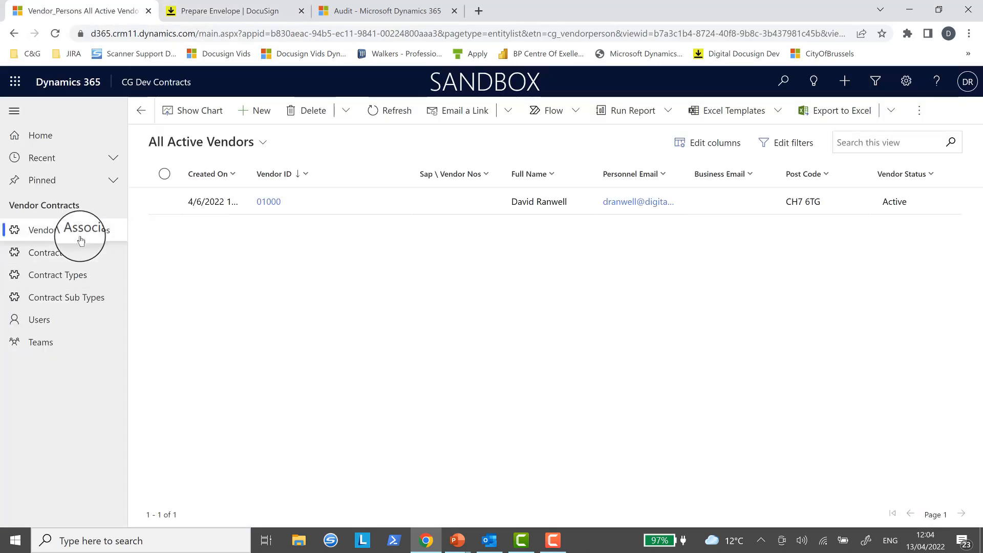
left_click(215, 201)
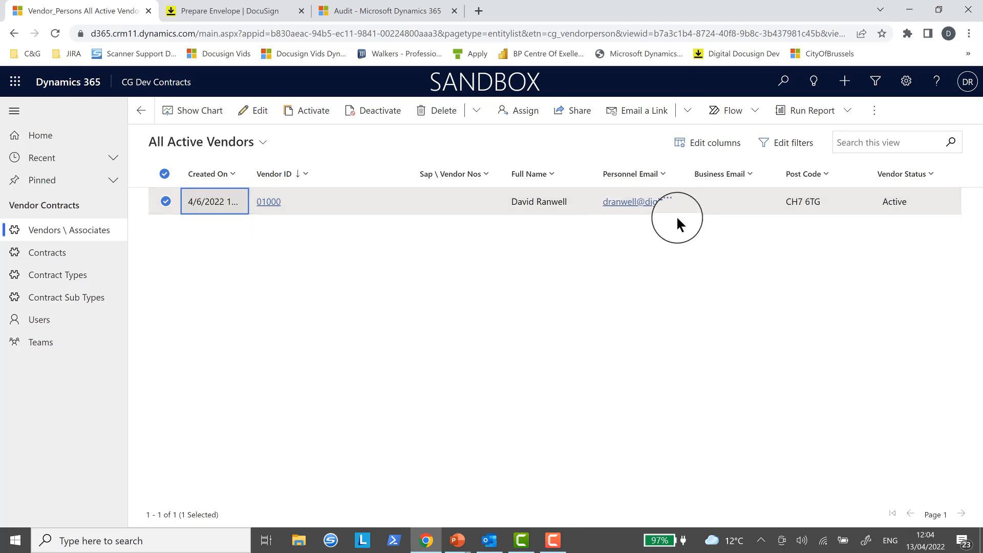
left_click(251, 12)
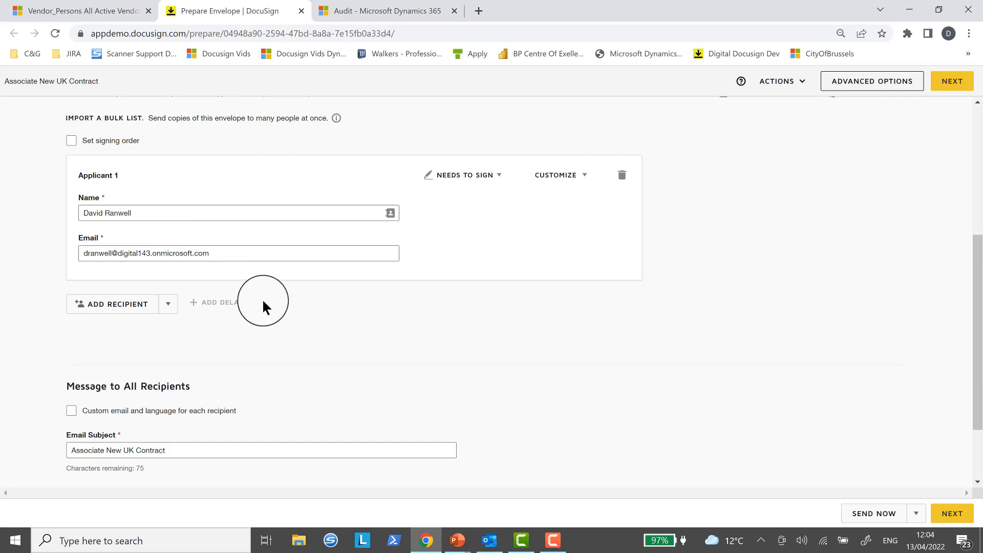
- Continue the envelope to field placement, and compare the letter's prefilled address, title and surname with the vendor record in Dynamics 365
left_click(951, 513)
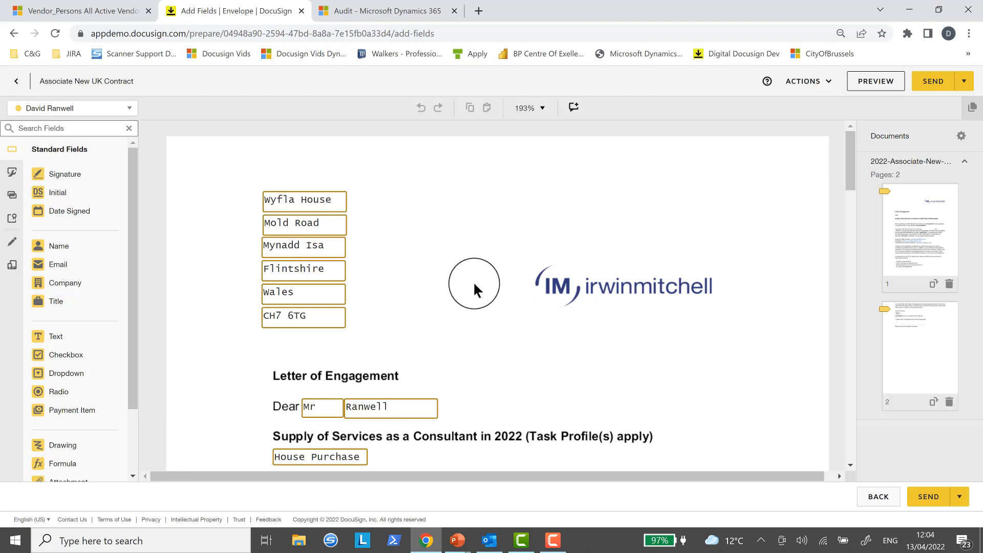
left_click(105, 12)
left_click(215, 204)
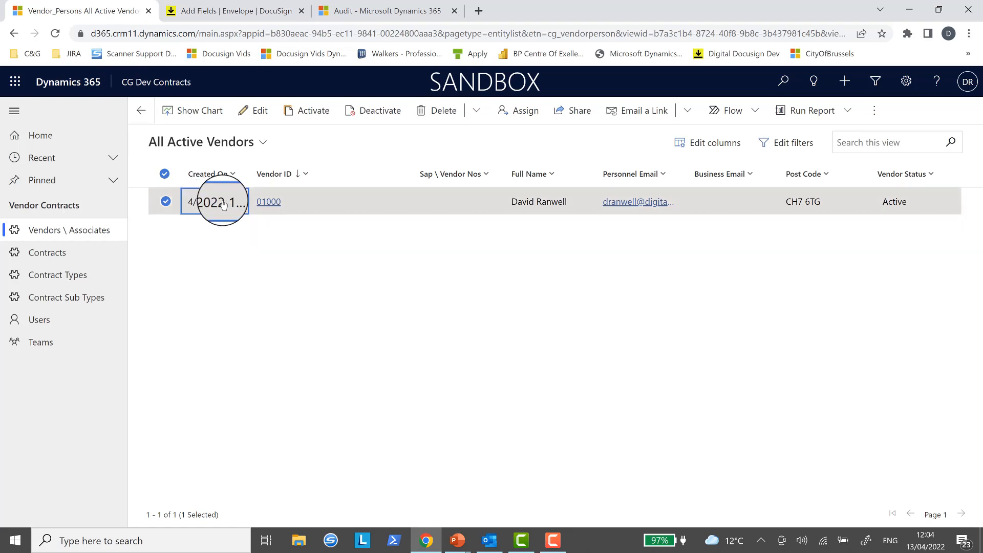
double_click(224, 204)
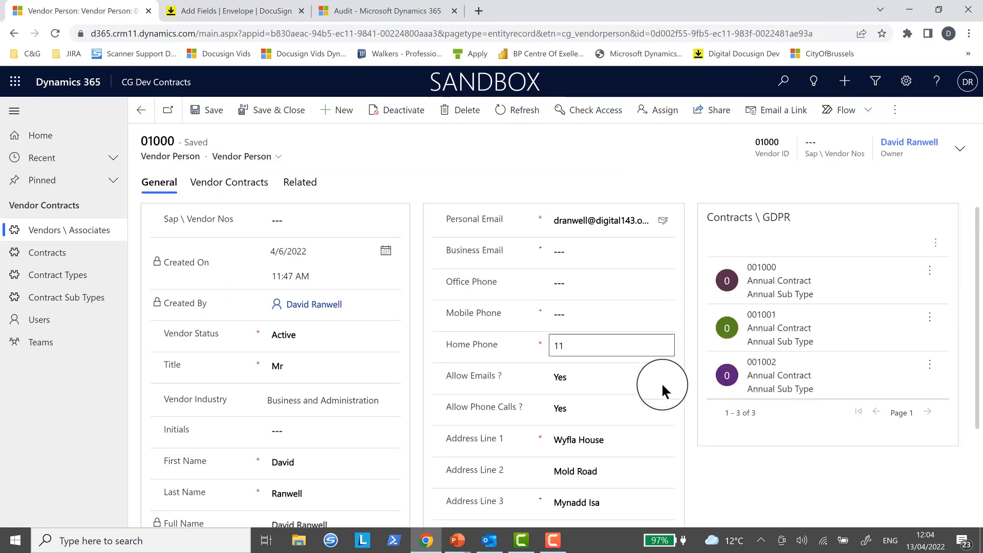
scroll(663, 392, "down", 3)
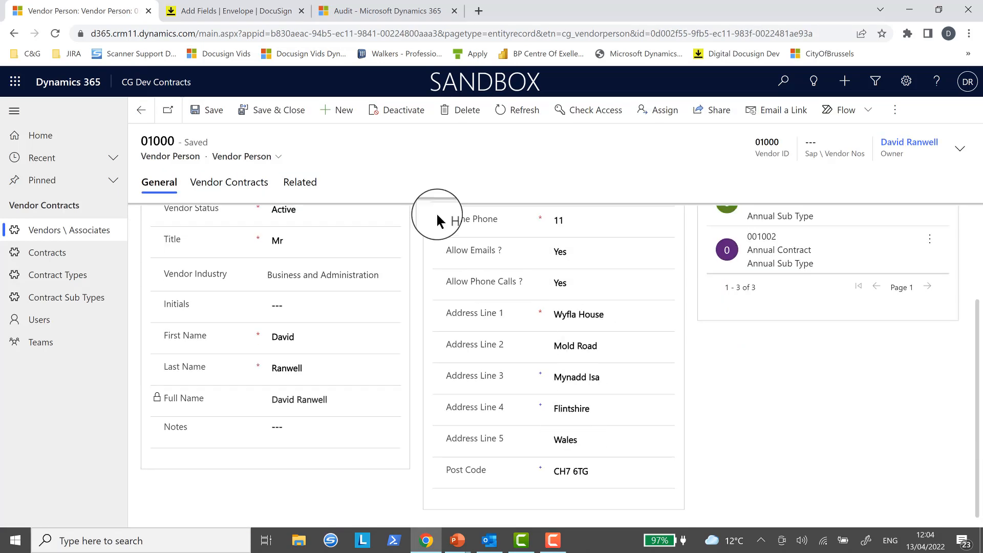
left_click(259, 12)
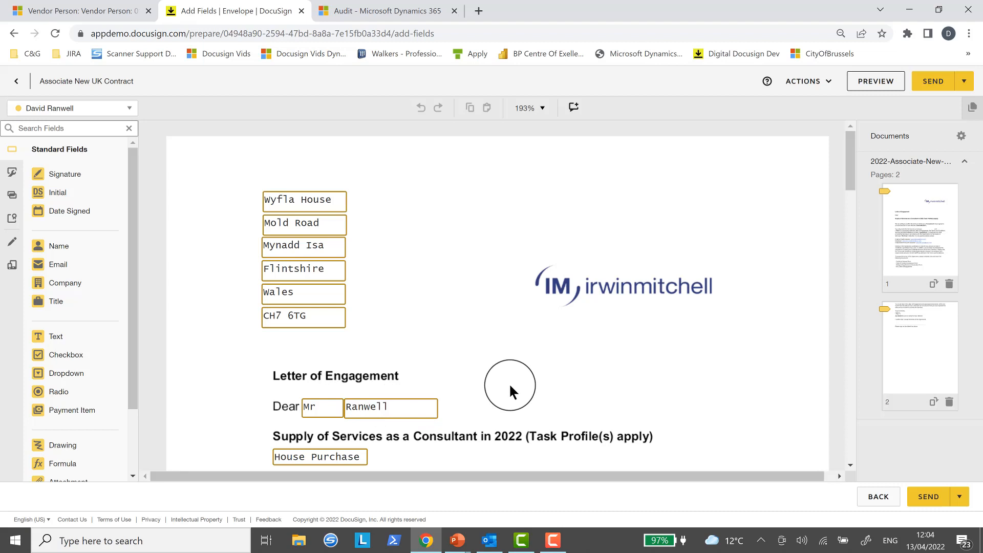
- Compare the letter's House Purchase task profile and term dates with the matching contract record in Dynamics 365
scroll(550, 384, "down", 3)
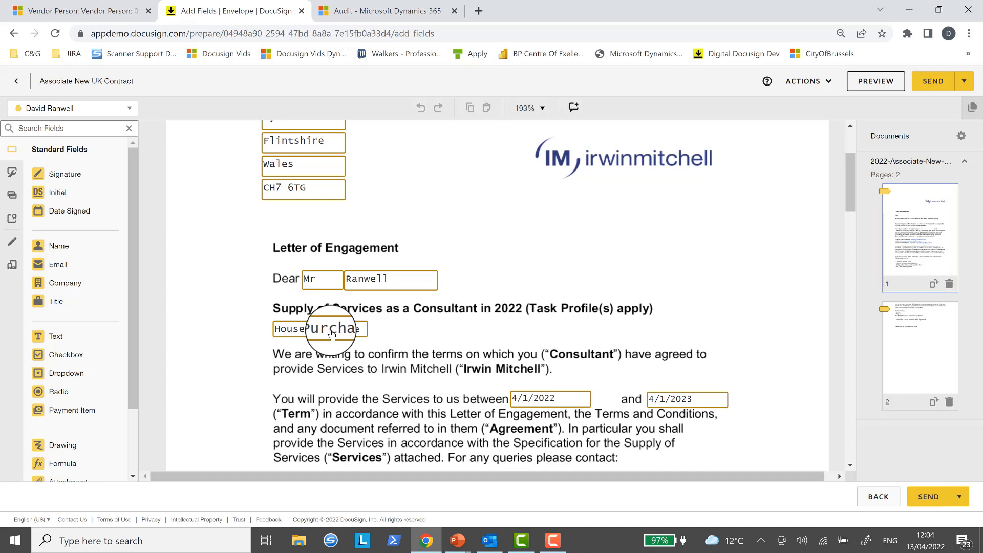
left_click(116, 13)
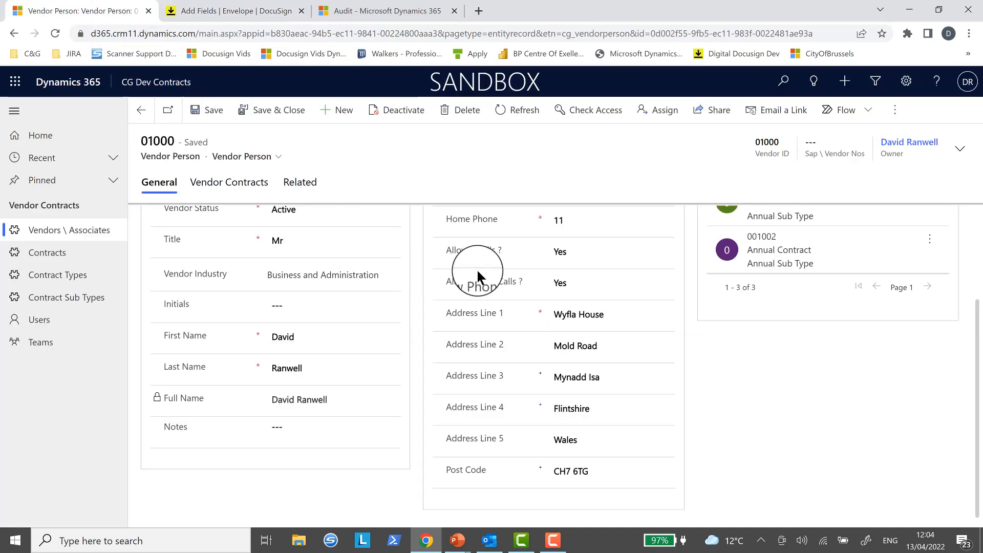
left_click(47, 251)
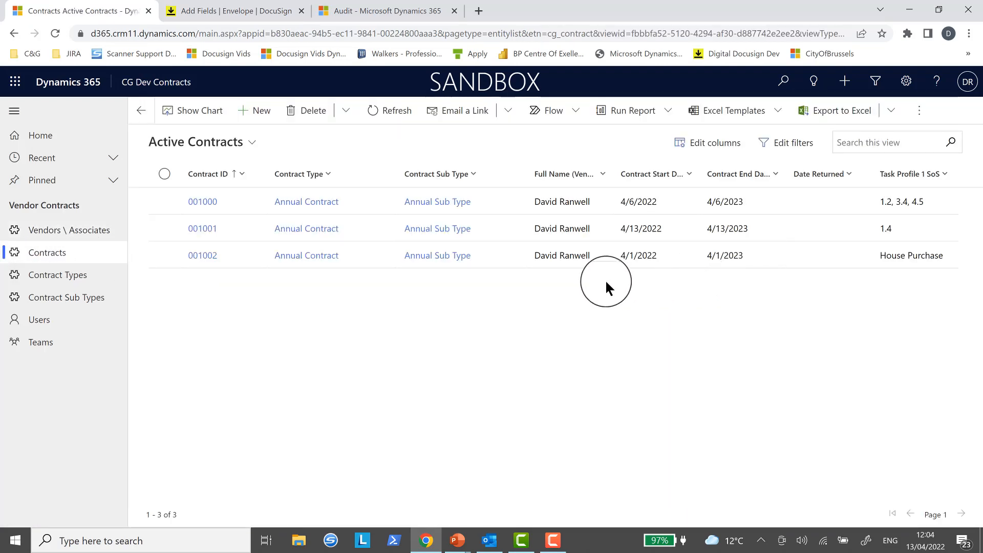
left_click(202, 256)
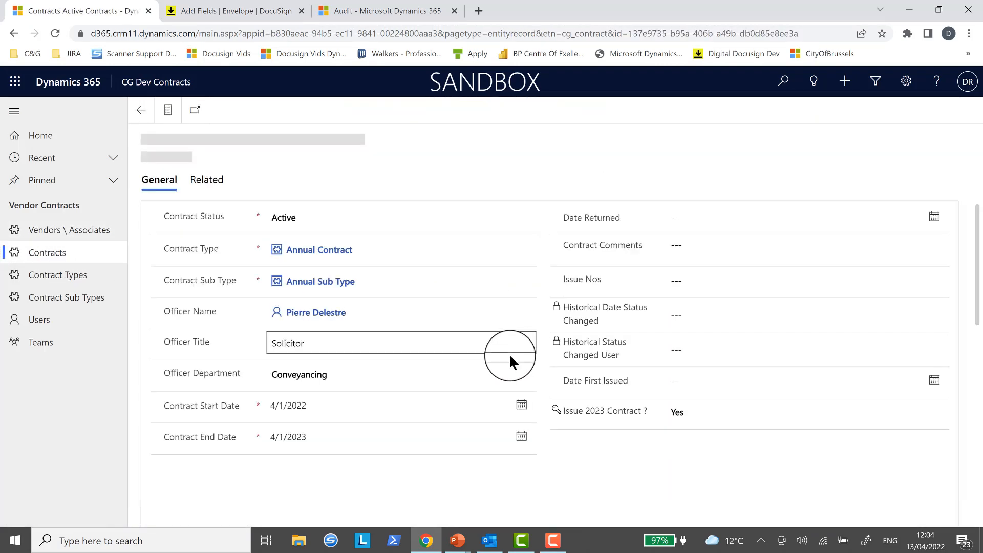
scroll(450, 417, "down", 10)
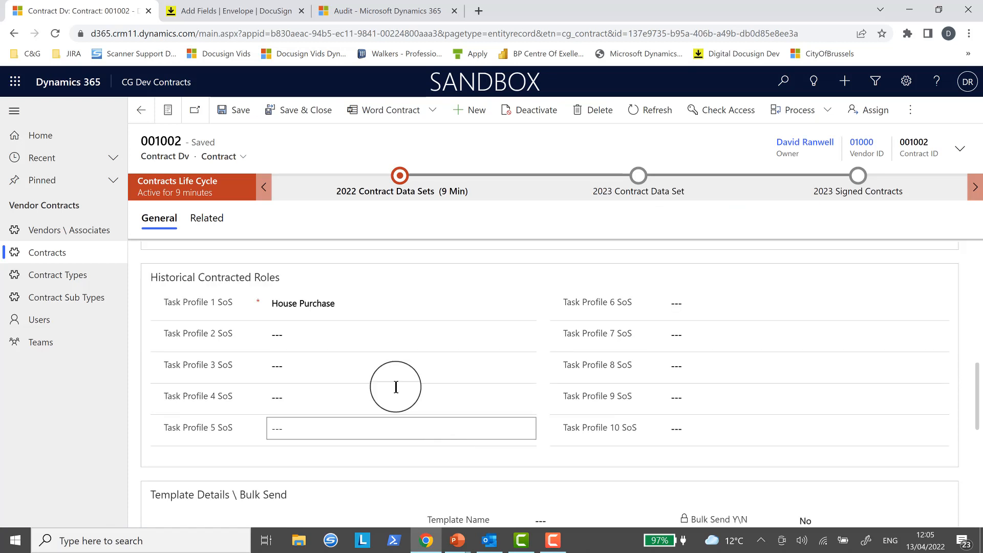
- Return to the DocuSign envelope and inspect the signature and full name fields on page 2 of the letter
left_click(261, 12)
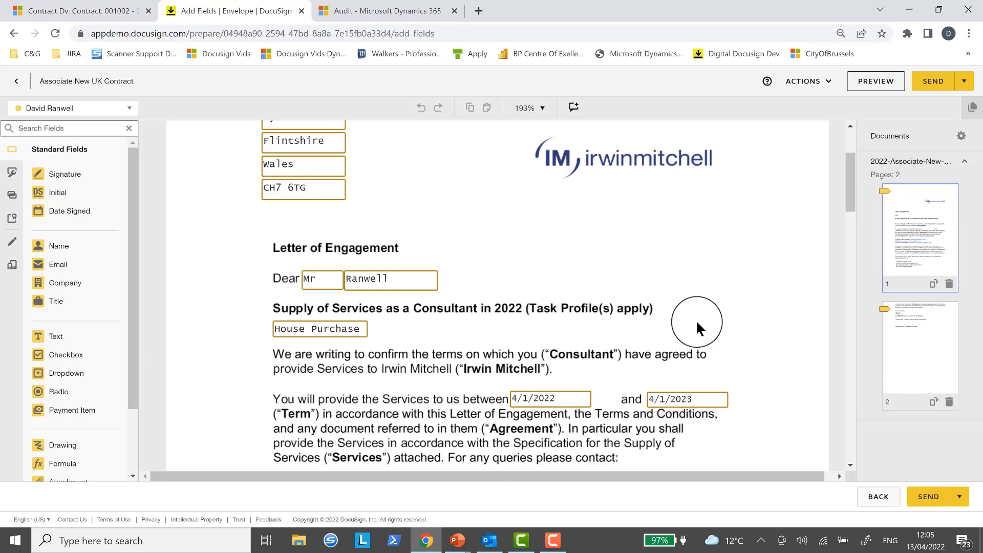
scroll(698, 320, "down", 15)
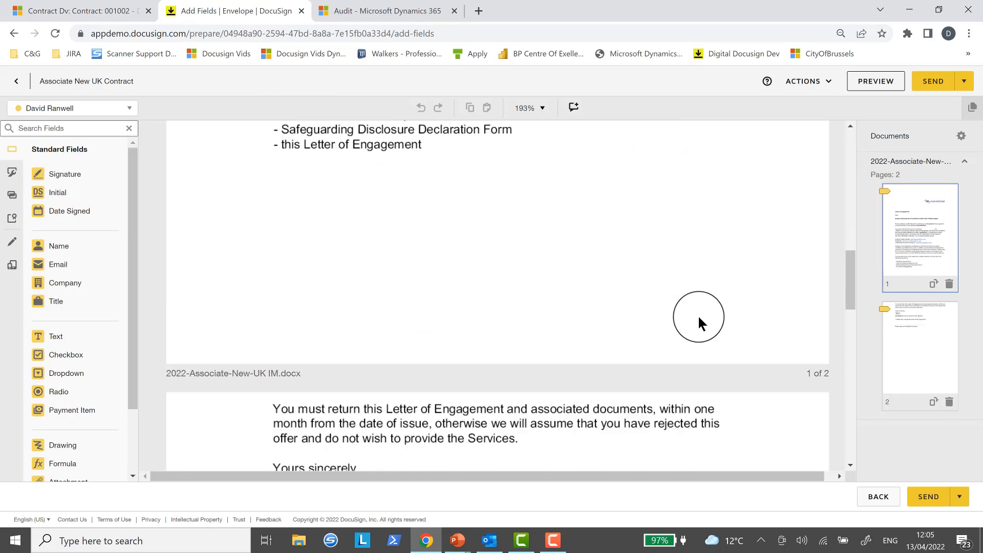
scroll(699, 318, "down", 1)
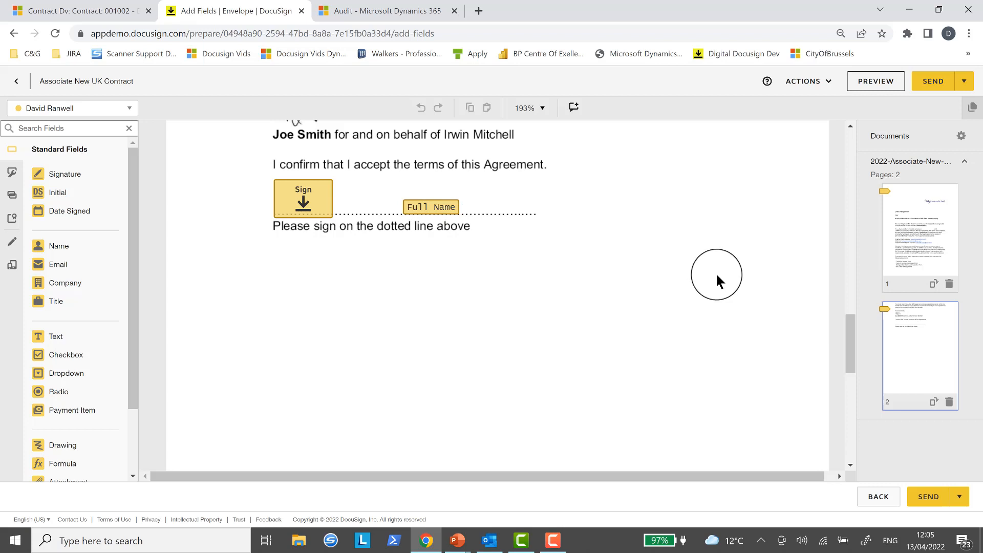
- Look at the Send with DocuSign options available on the contract record in Dynamics 365
left_click(77, 11)
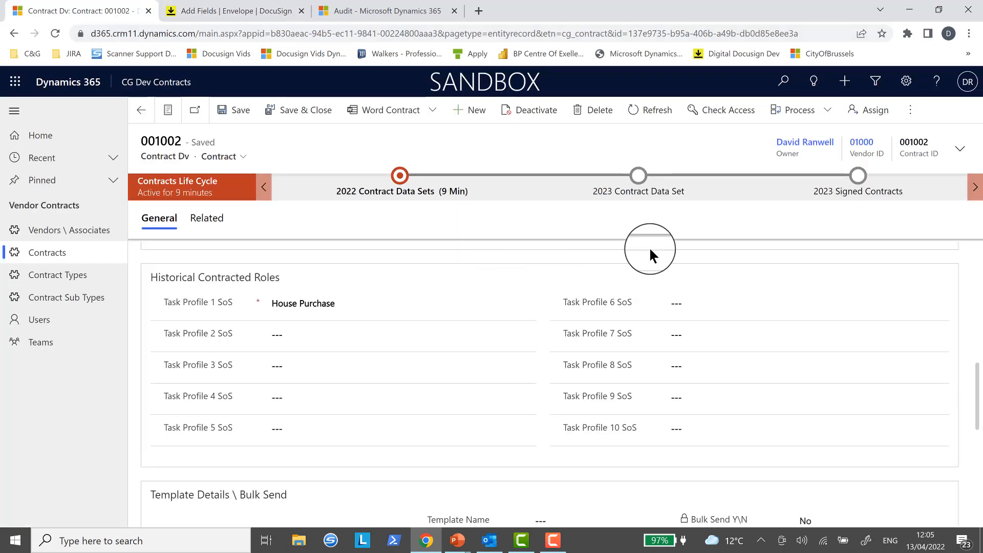
left_click(910, 109)
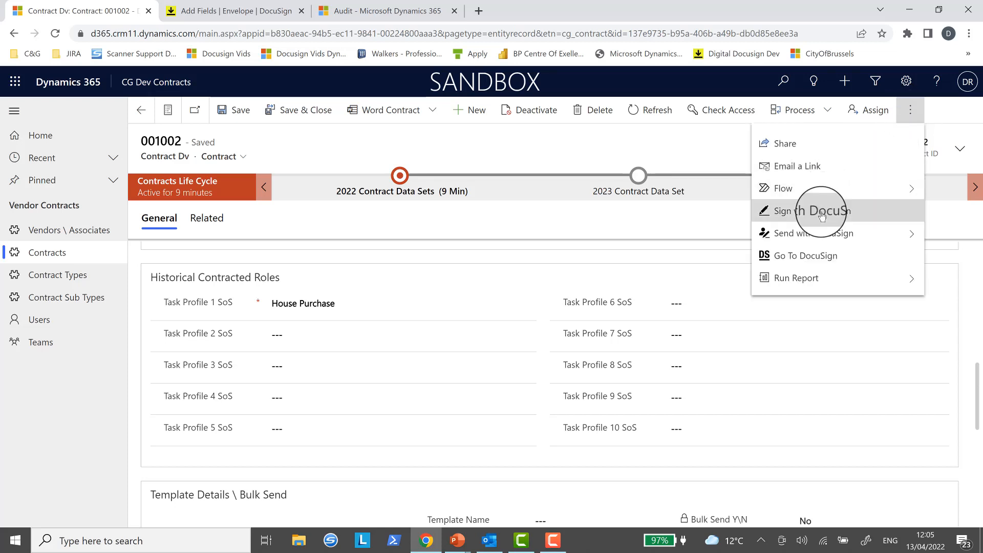
left_click(828, 234)
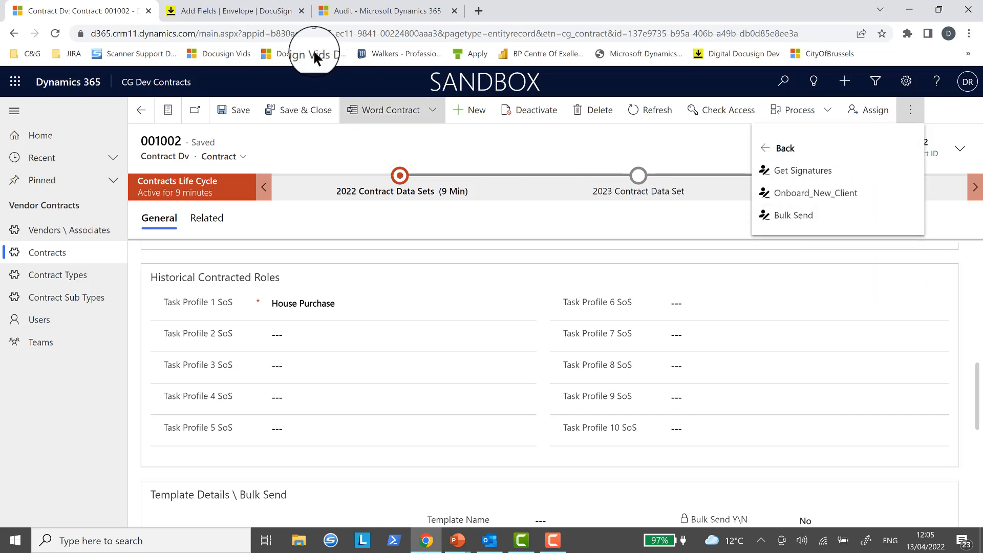
- Switch back to DocuSign and send the Associate New UK Contract envelope
left_click(259, 15)
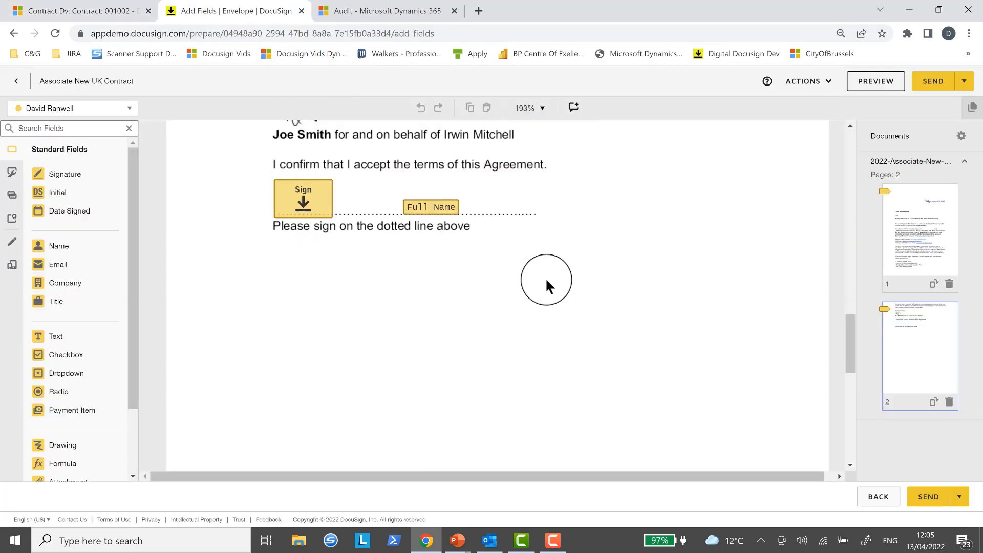
left_click(928, 497)
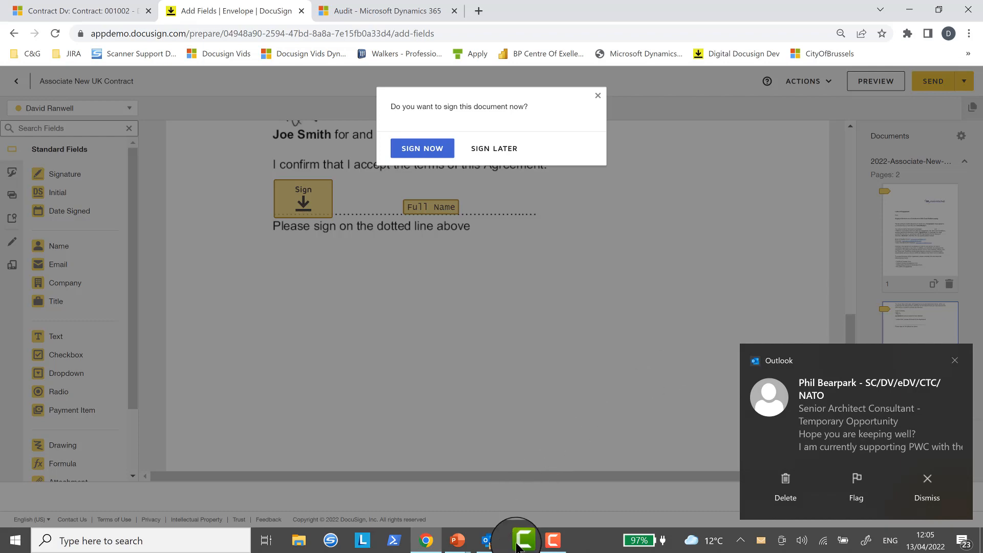
- Open the Associate New UK Contract email in Outlook and follow its Review Document link to the DocuSign signing page
left_click(490, 541)
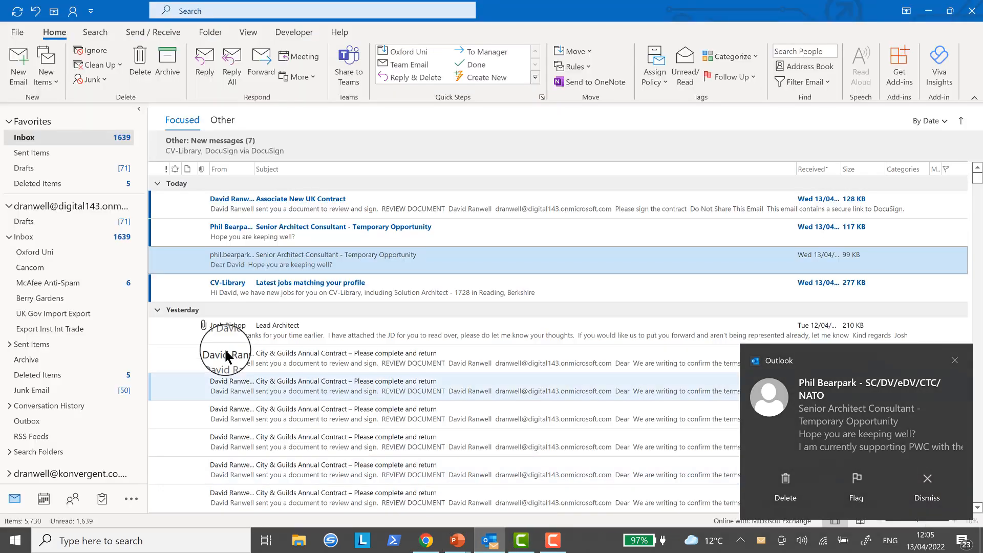
left_click(309, 208)
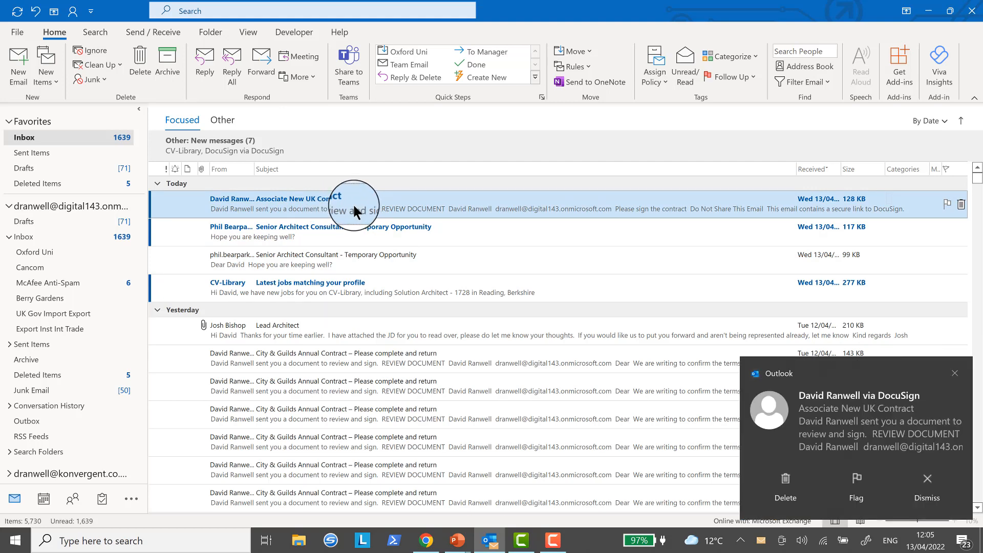
double_click(354, 207)
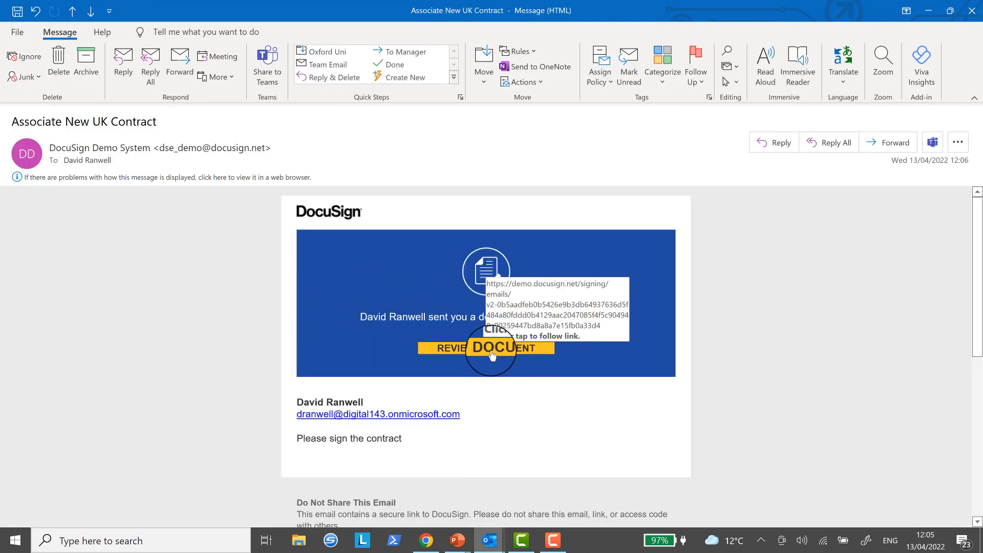
left_click(492, 354, "ctrl")
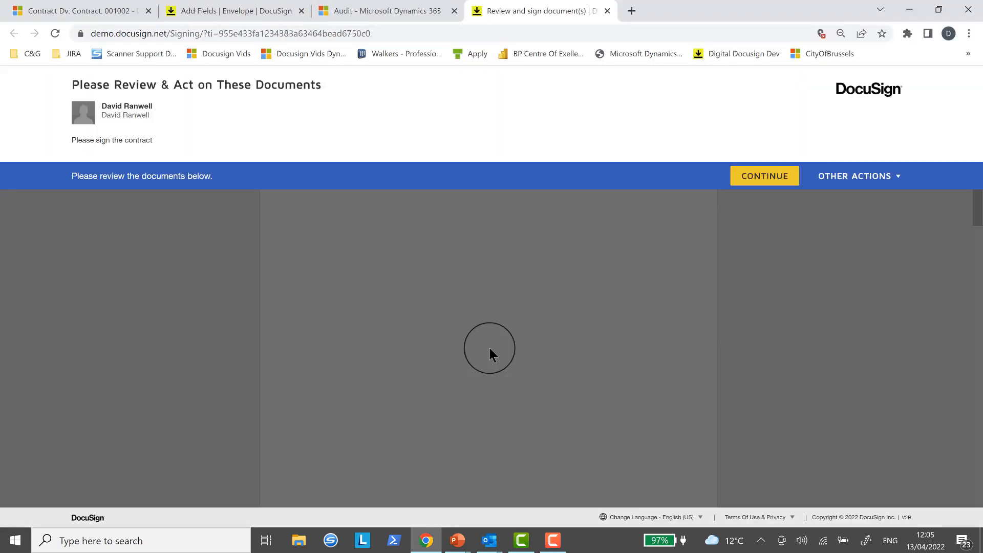
- Continue to the Associate New UK Contract in DocuSign and review both pages of the prefilled letter
left_click(747, 177)
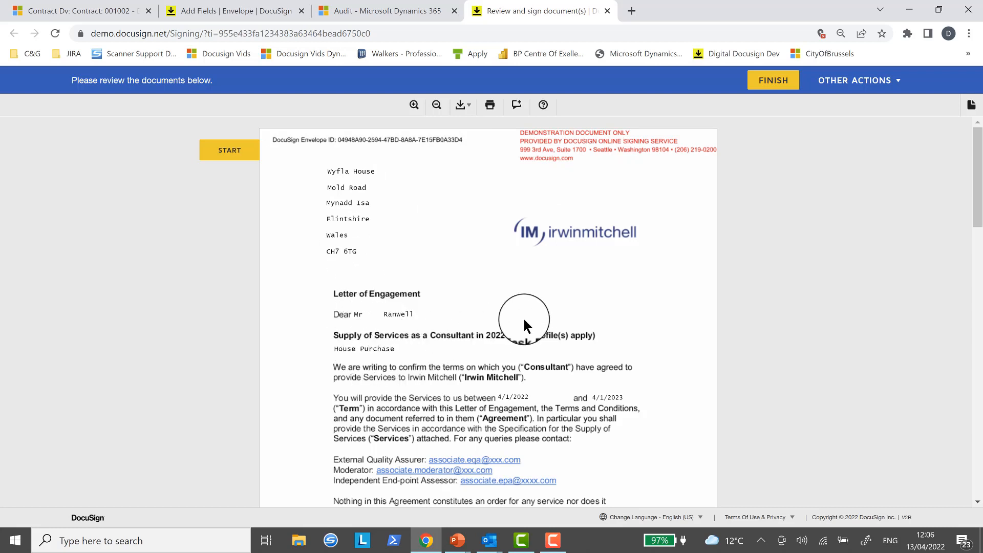
scroll(524, 320, "down", 2)
scroll(526, 333, "down", 13)
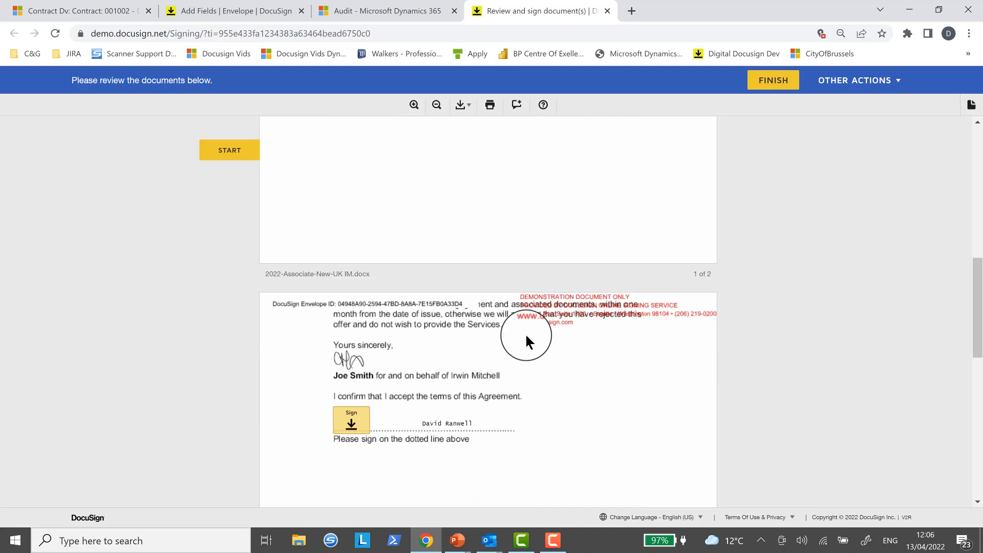
scroll(527, 336, "up", 9)
scroll(527, 338, "up", 6)
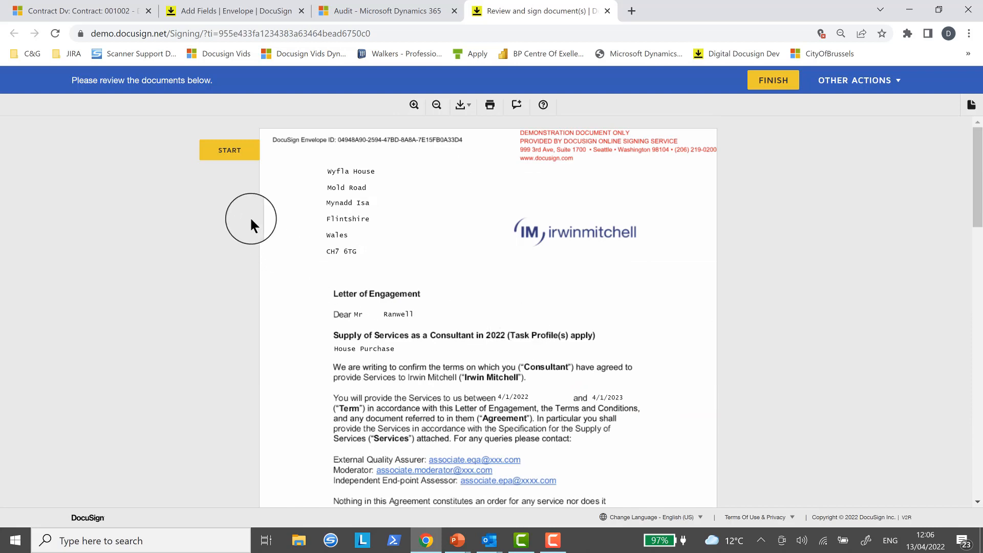
- Apply the signature at the sign field on page 2, finish signing, and accept all cookies on the completion page
left_click(231, 151)
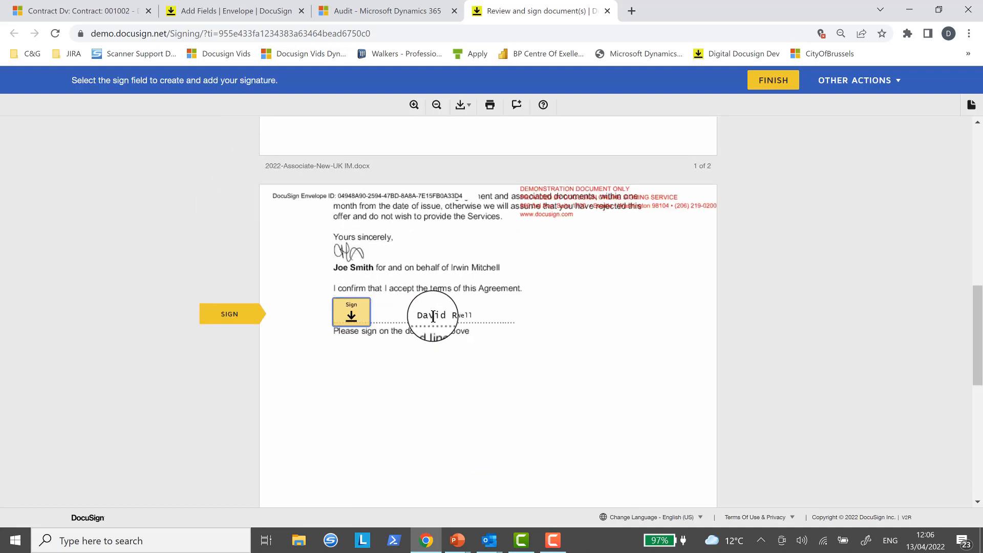
left_click(354, 317)
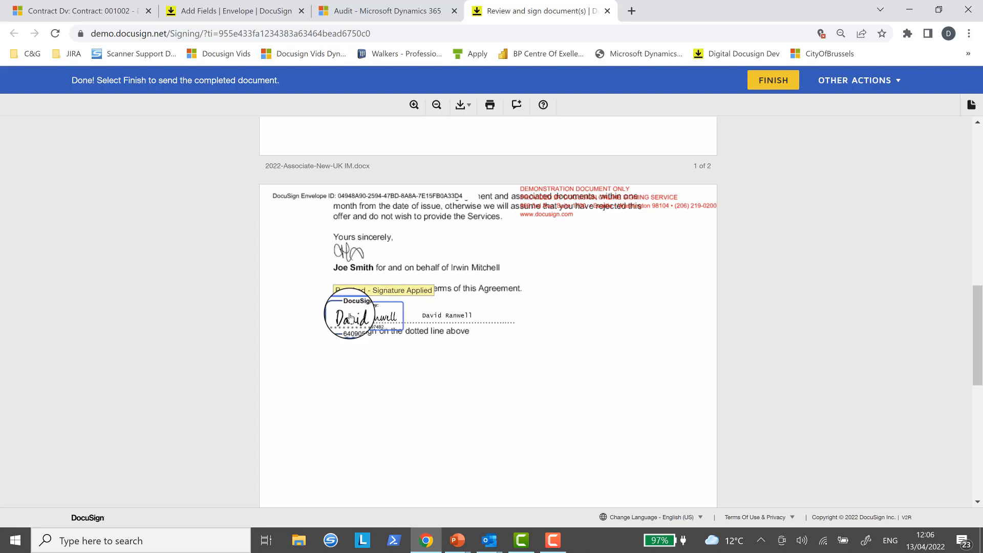
left_click(772, 81)
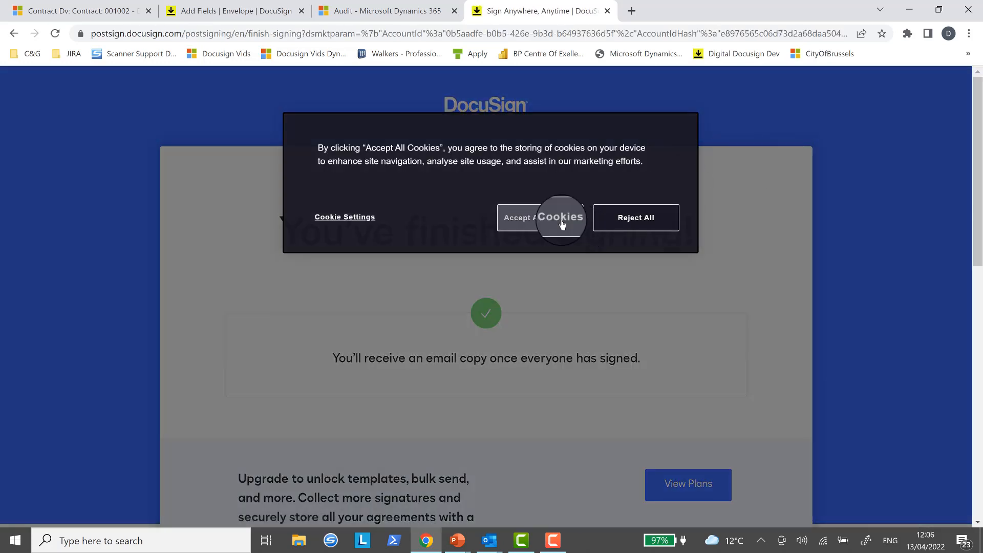
left_click(562, 224)
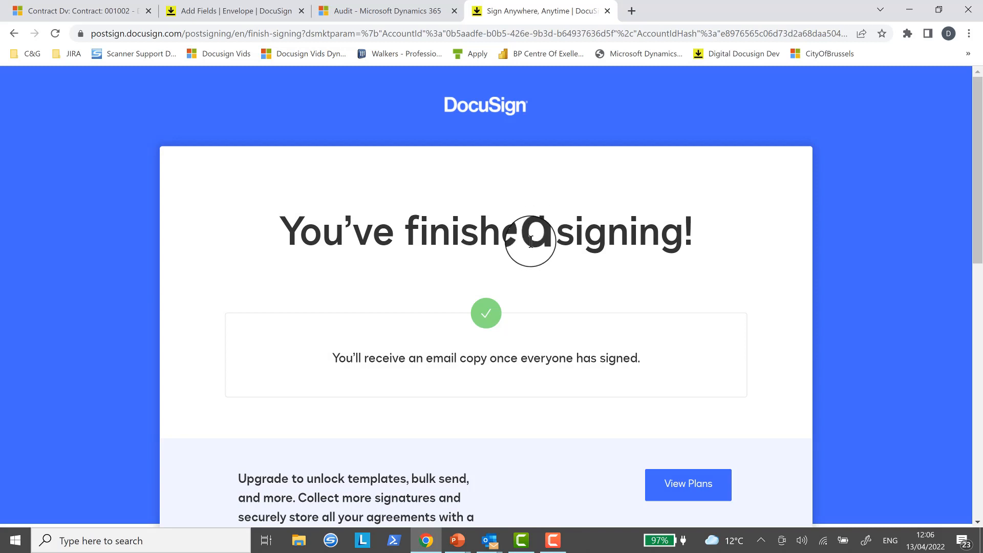
- Check the Outlook inbox for the completed contract email and return to the browser
mouse_move(491, 539)
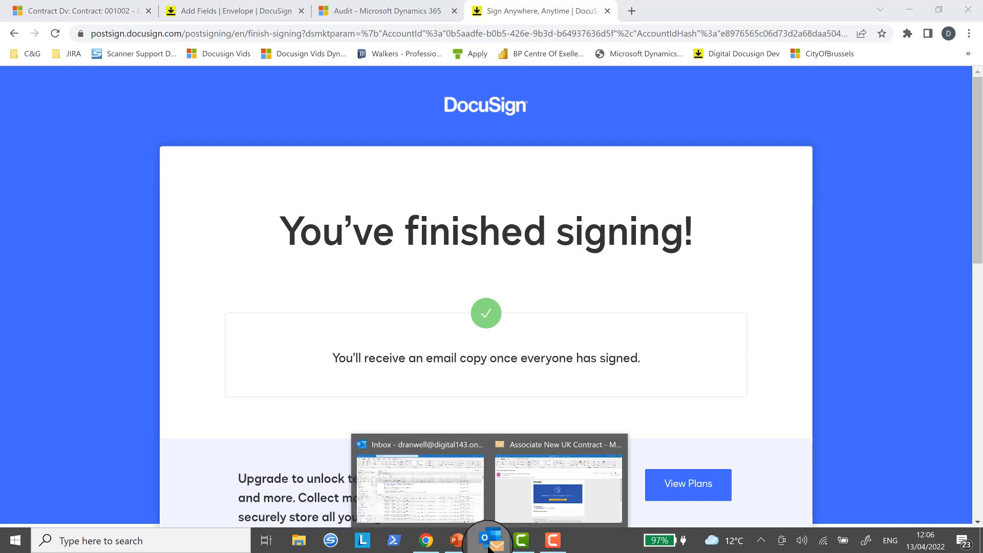
left_click(377, 487)
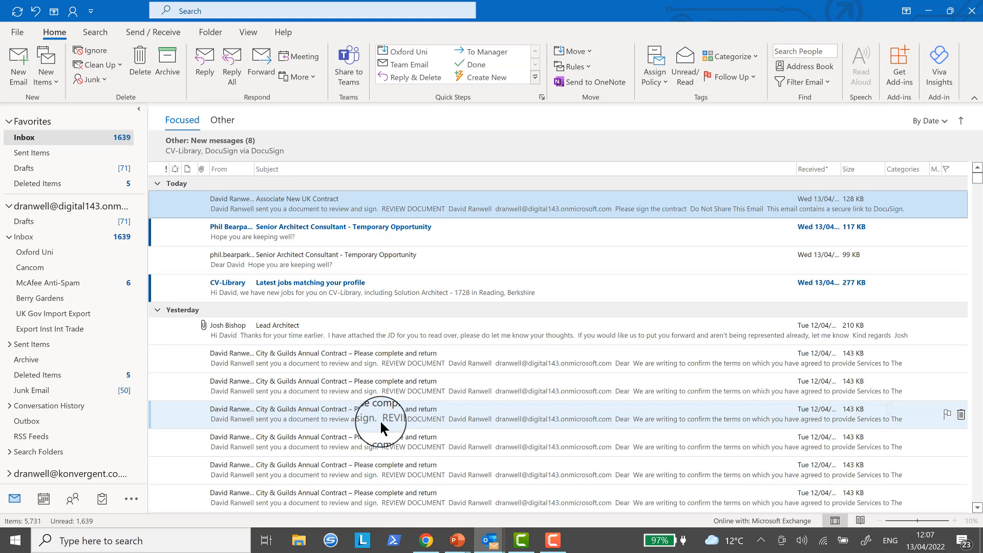
left_click(427, 543)
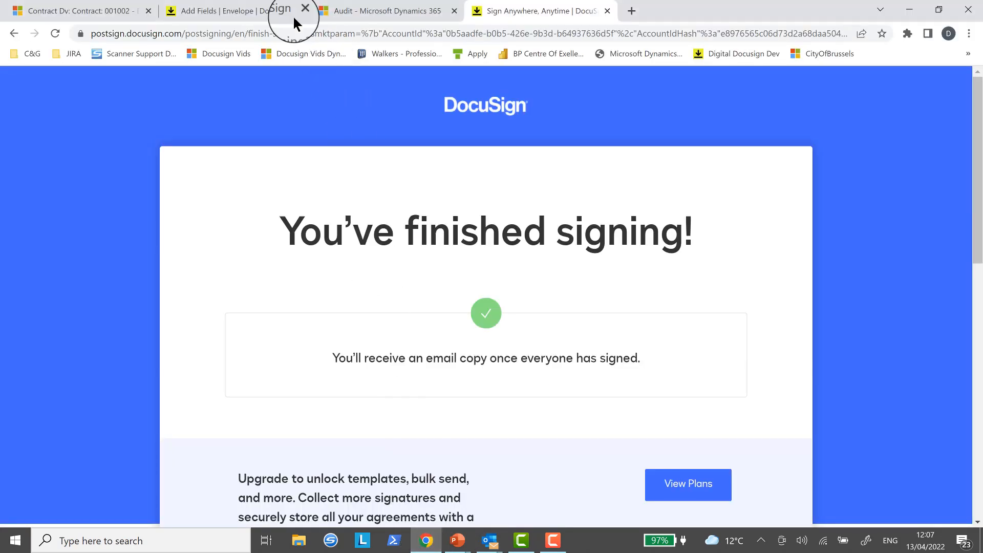
- Reload contract 001002 in Dynamics 365 and check its related DocuSign Transactions and Documents
left_click(102, 8)
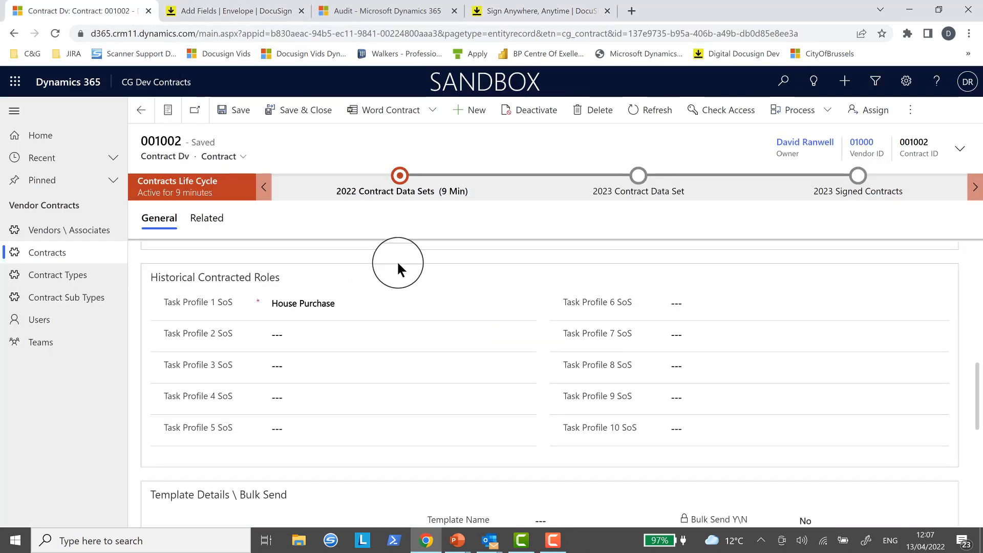
left_click(54, 35)
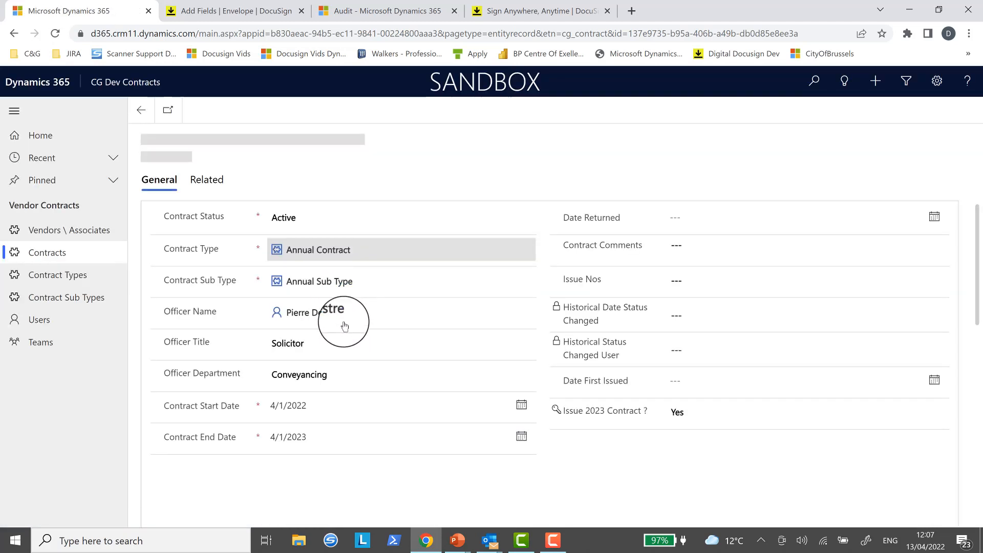
left_click(452, 375)
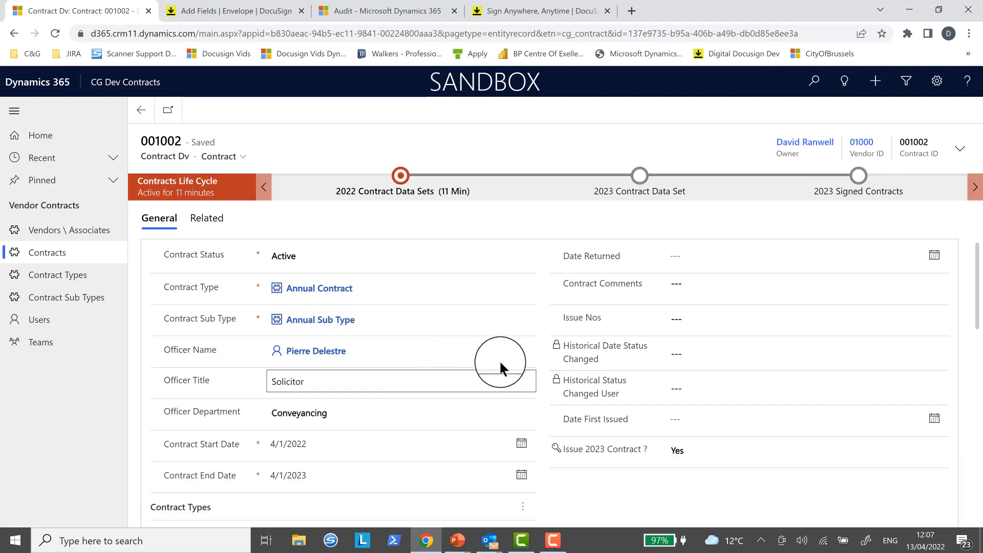
left_click(207, 220)
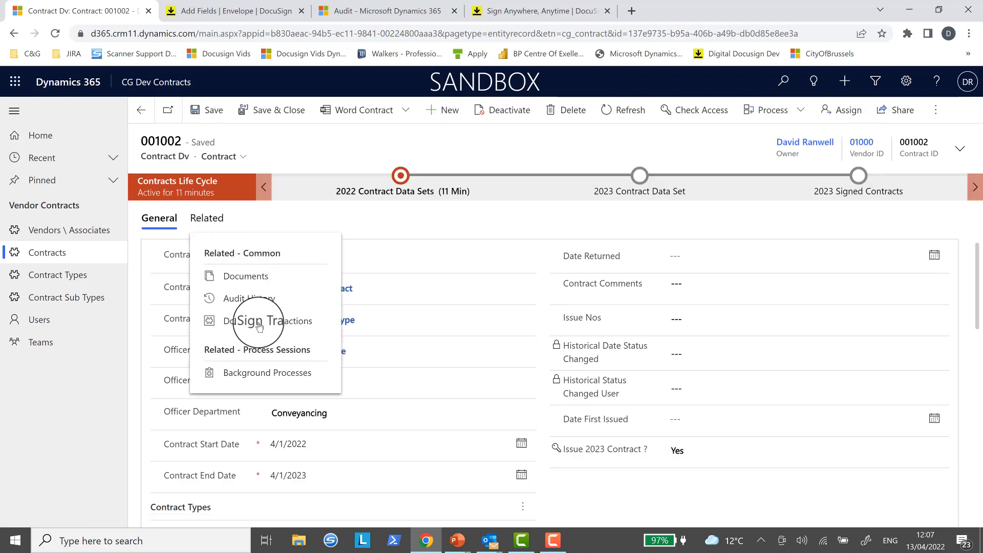
left_click(249, 320)
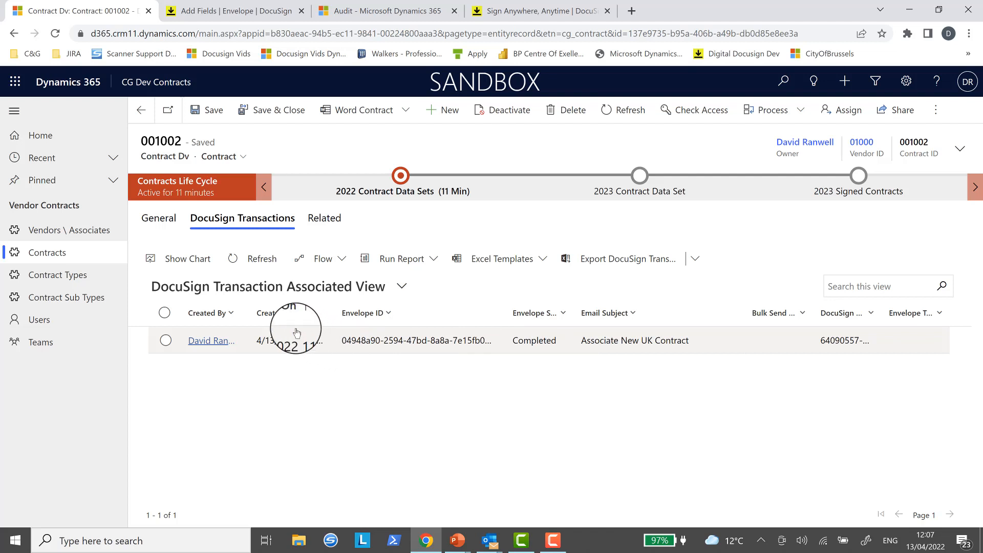
left_click(328, 219)
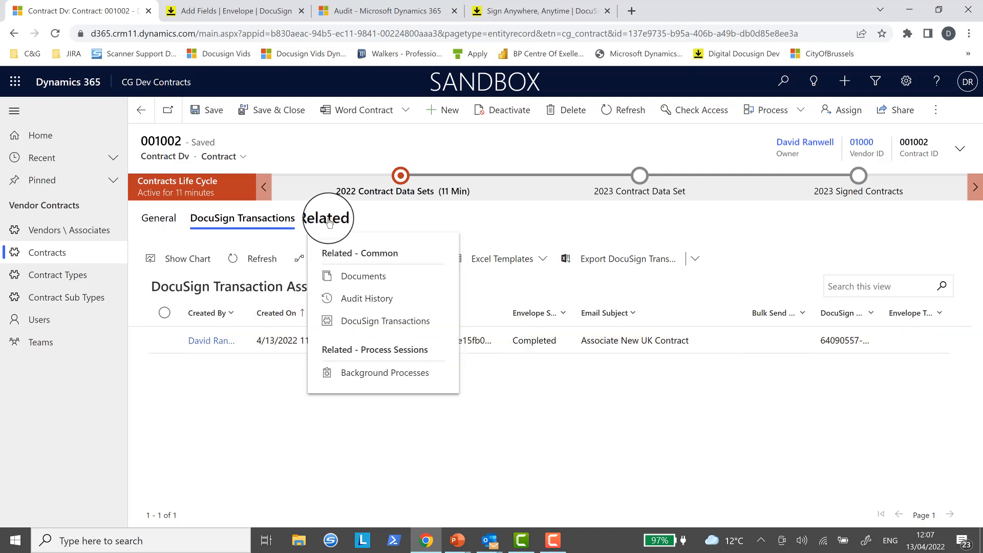
left_click(359, 287)
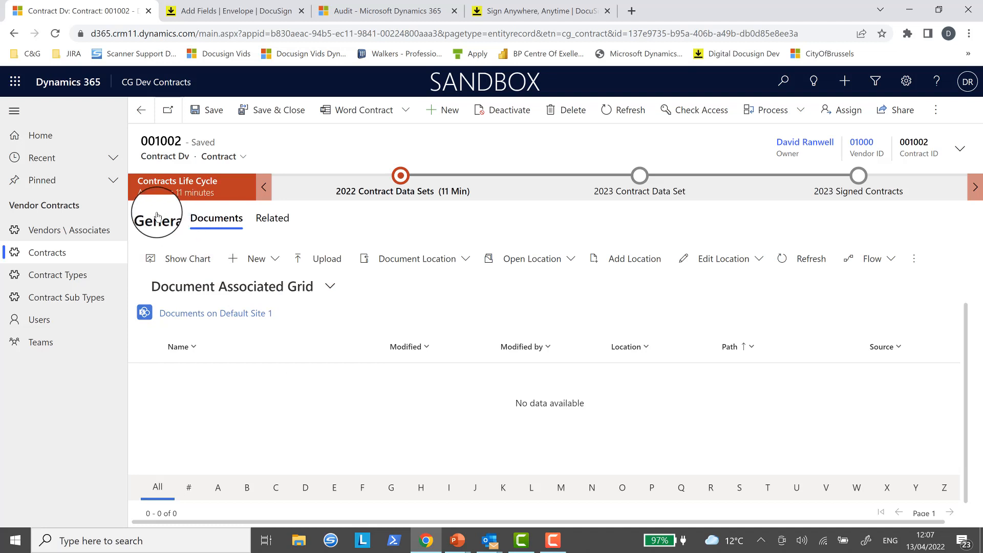
- Open contract 001001 and view Associate_New_UK_Contract_signed.pdf from its related documents
left_click(64, 252)
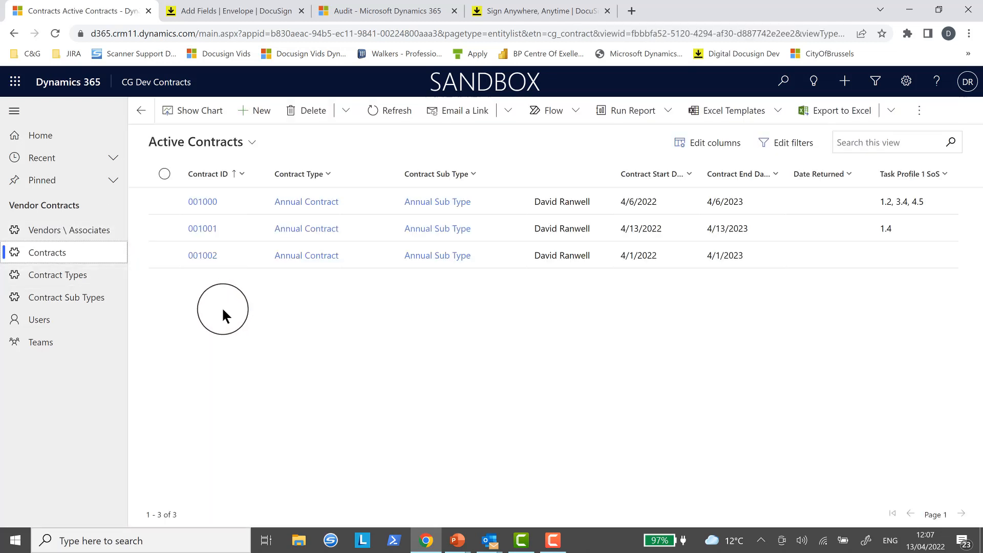
left_click(201, 231)
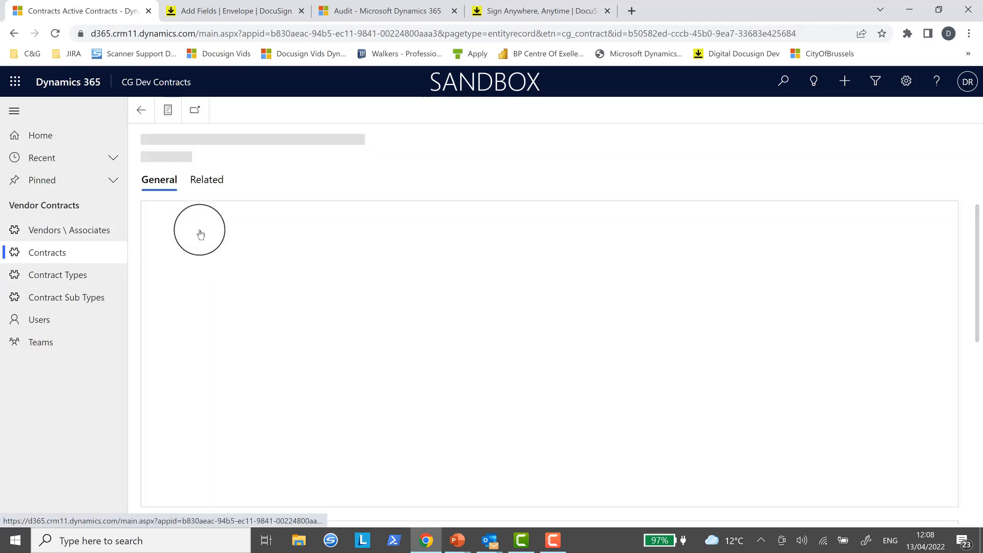
left_click(214, 219)
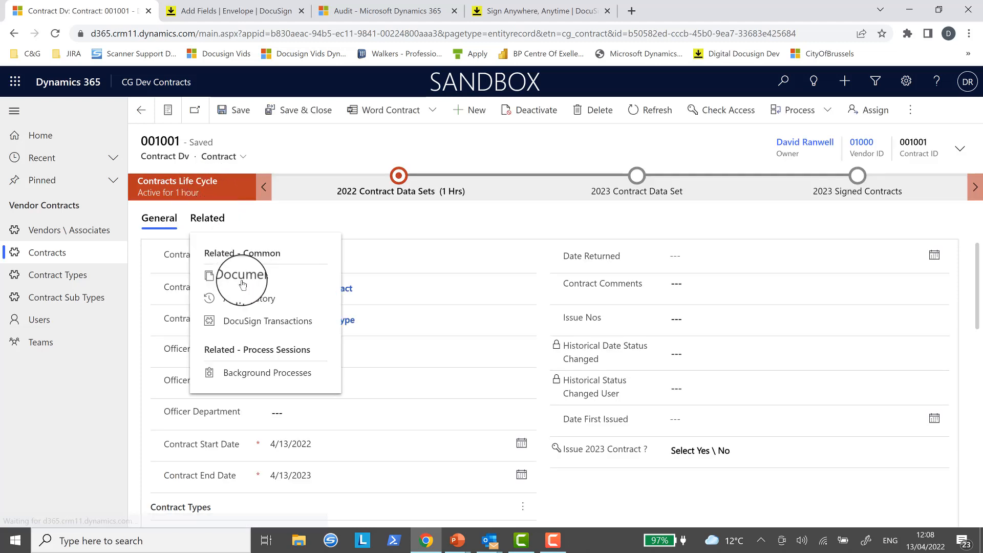
left_click(225, 275)
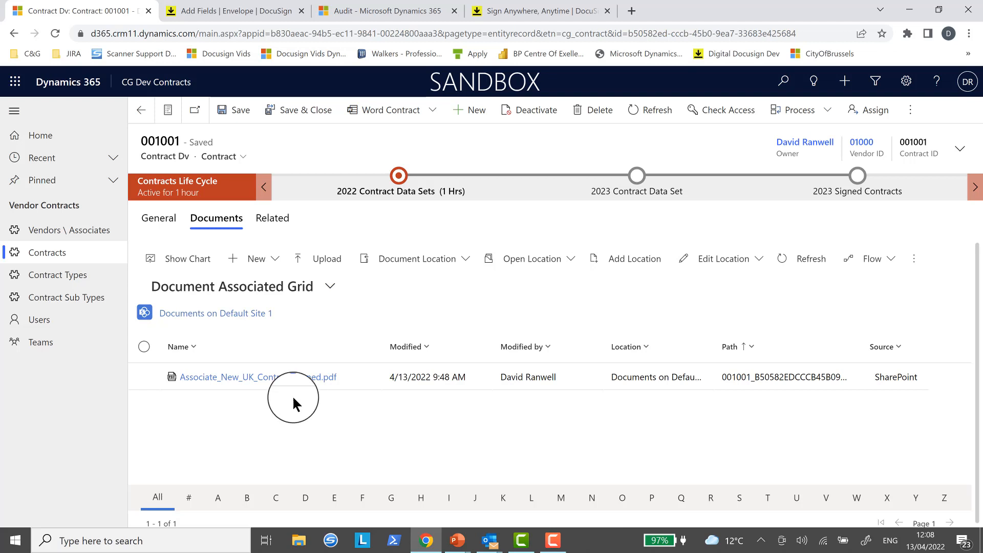
left_click(267, 377)
left_click(267, 378)
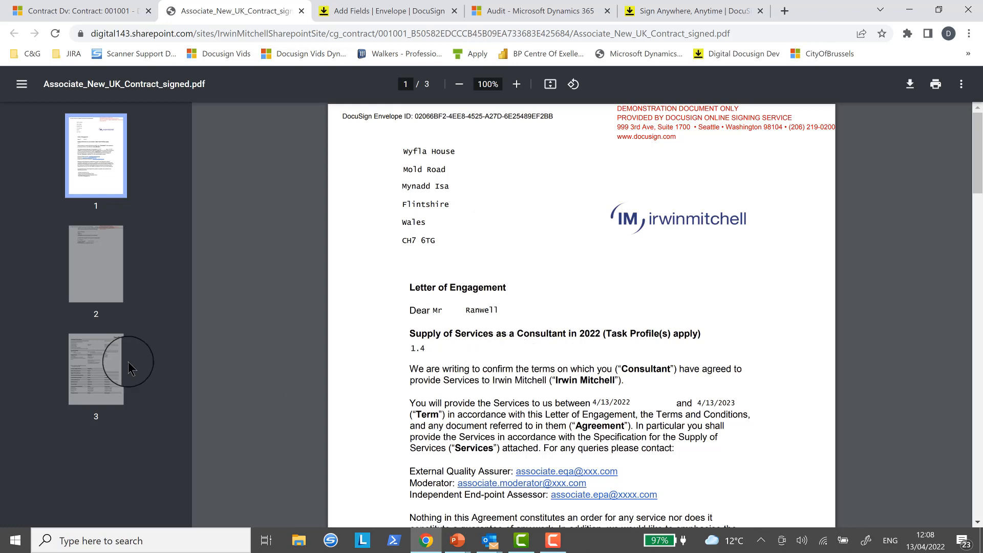
- Examine the Certificate of Completion on page 3 of the signed PDF, including the signer and envelope summary events
left_click(113, 361)
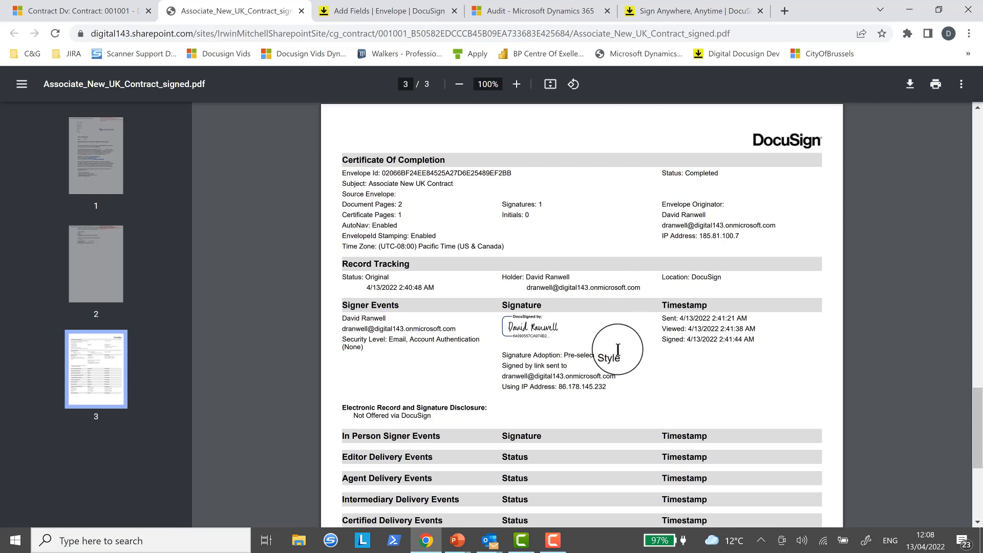
scroll(614, 354, "down", 5)
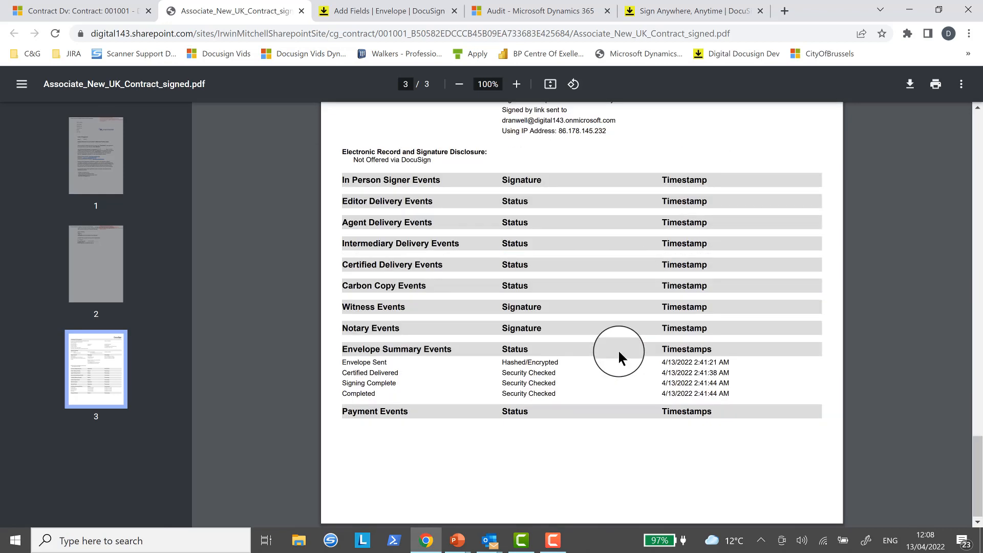
scroll(619, 353, "up", 10)
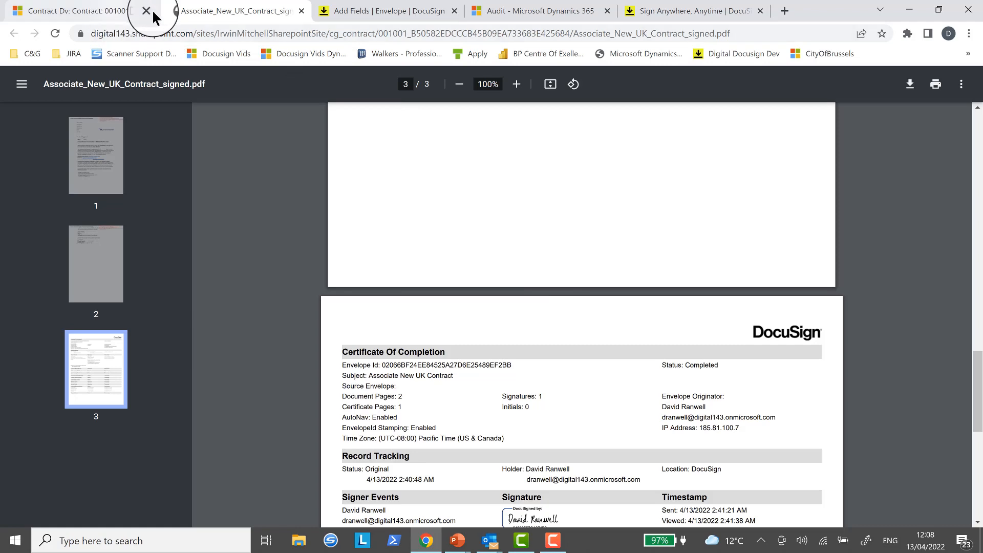
- Reload the Audit Summary View in Dynamics 365 and inspect the details of the latest DocuSign Transaction update
left_click(358, 12)
left_click(502, 12)
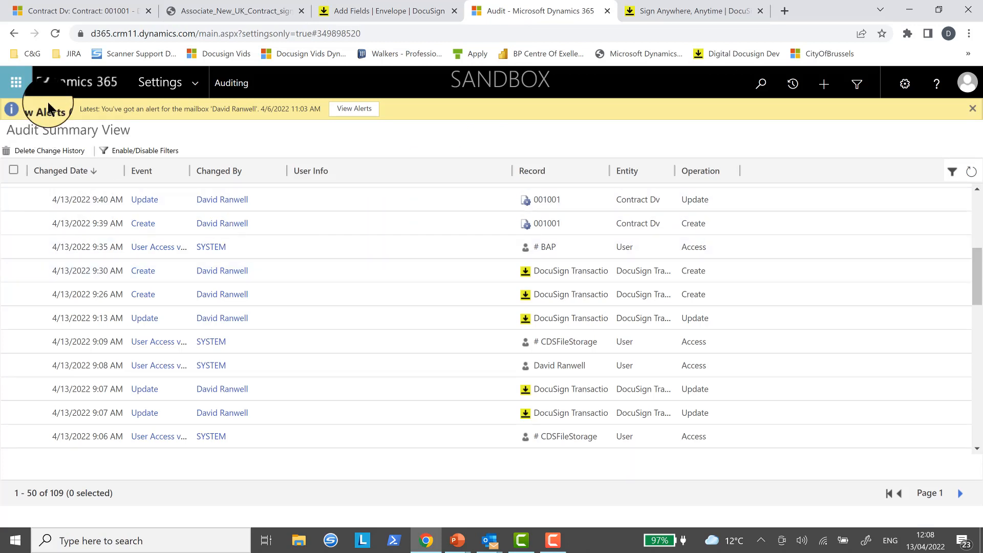
left_click(55, 34)
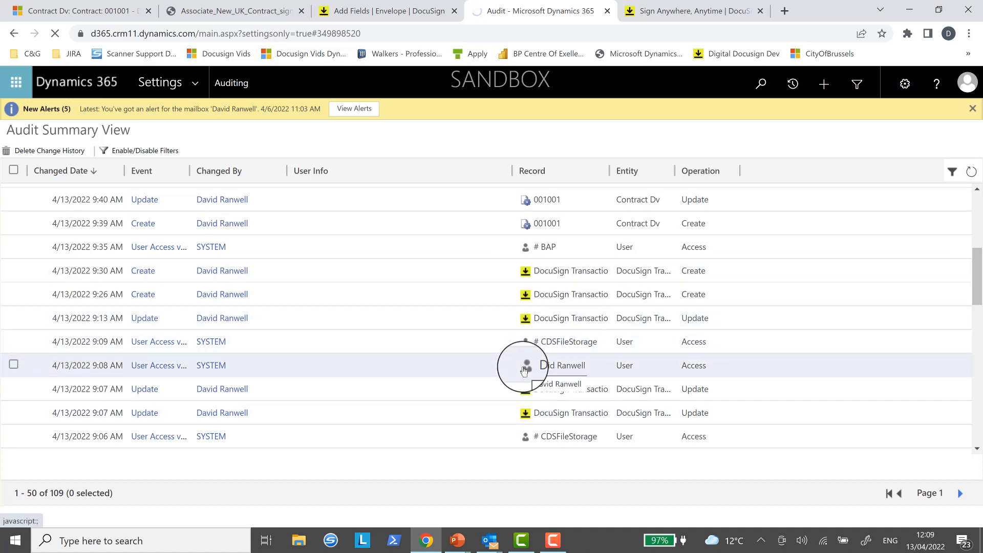
left_click_drag(512, 170, 378, 174)
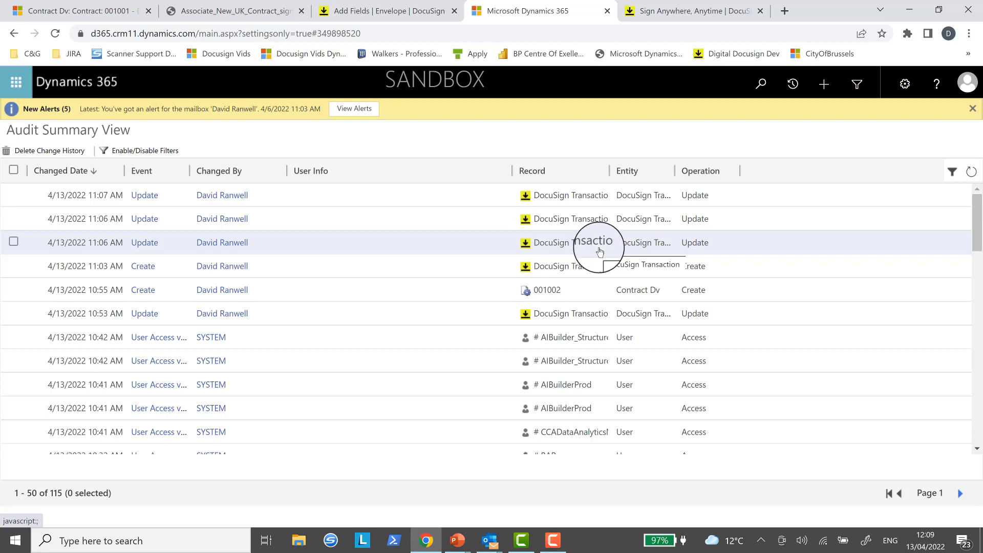
double_click(103, 194)
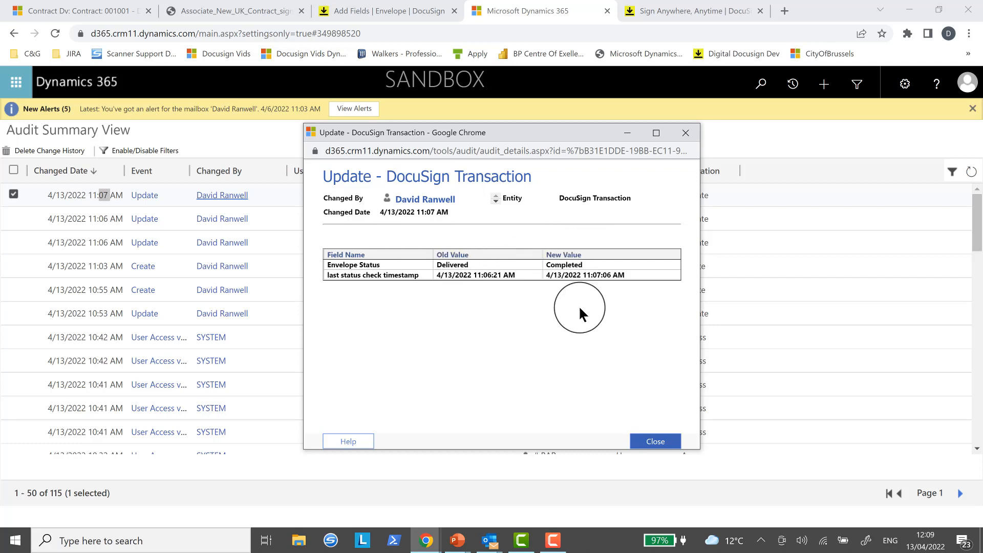
left_click(656, 443)
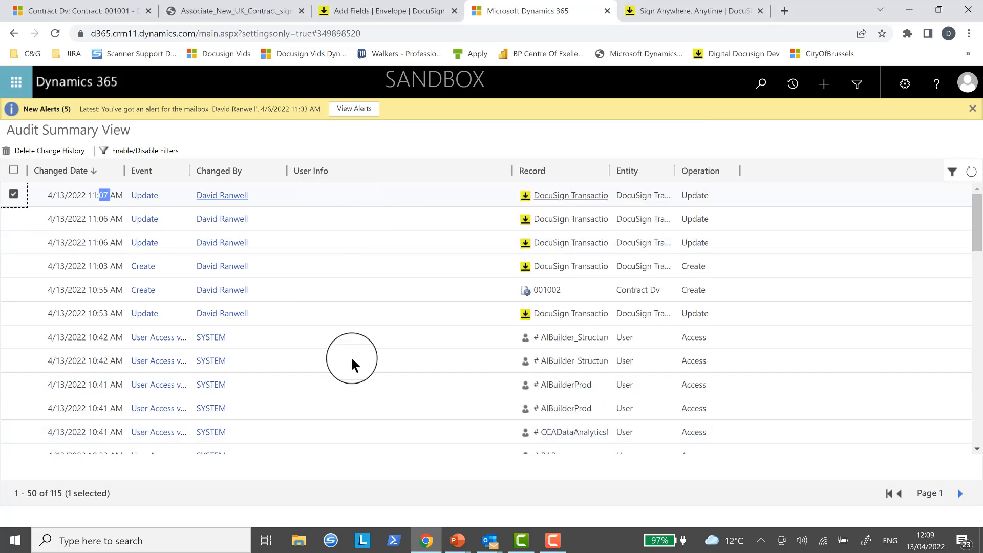